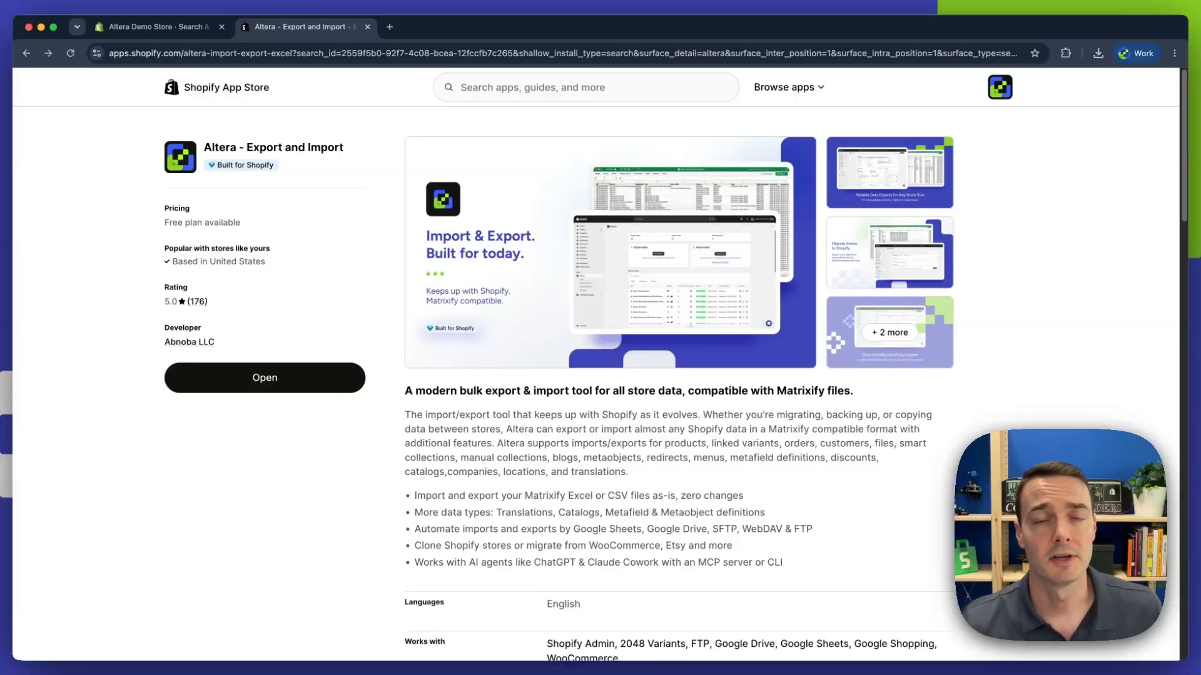
- Open the Altera app in the Shopify admin and set up a new export of Products data
{"action": "left_click", "coordinate": [178, 28]}
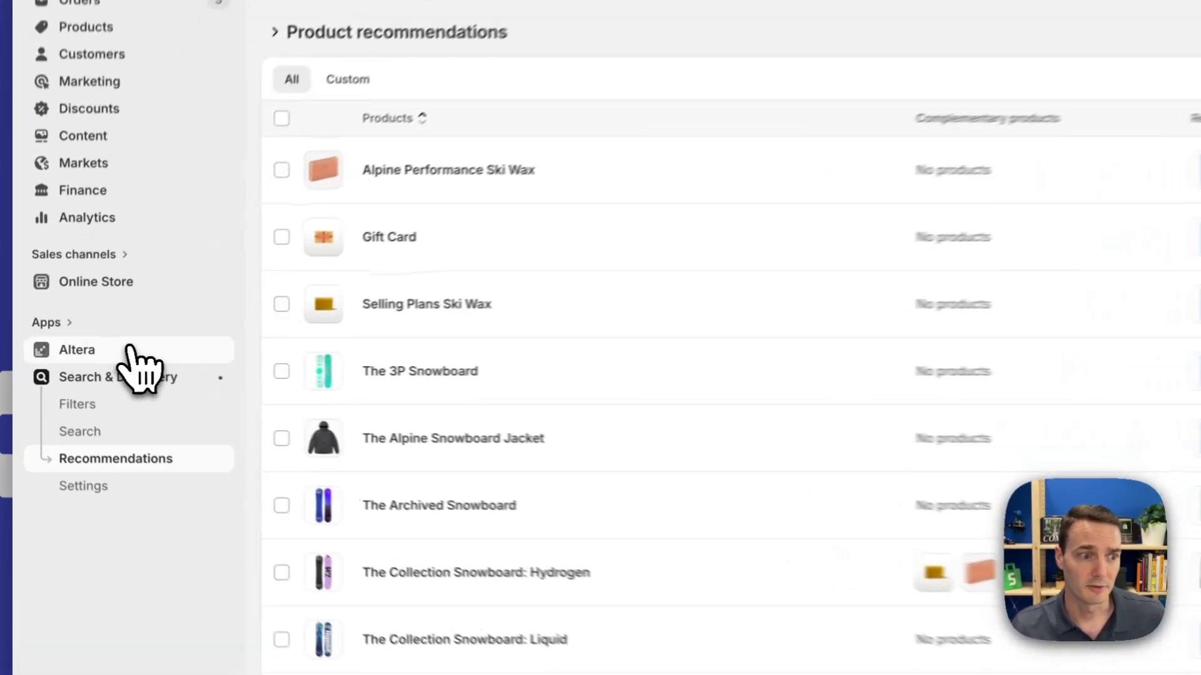
{"action": "left_click", "coordinate": [86, 354]}
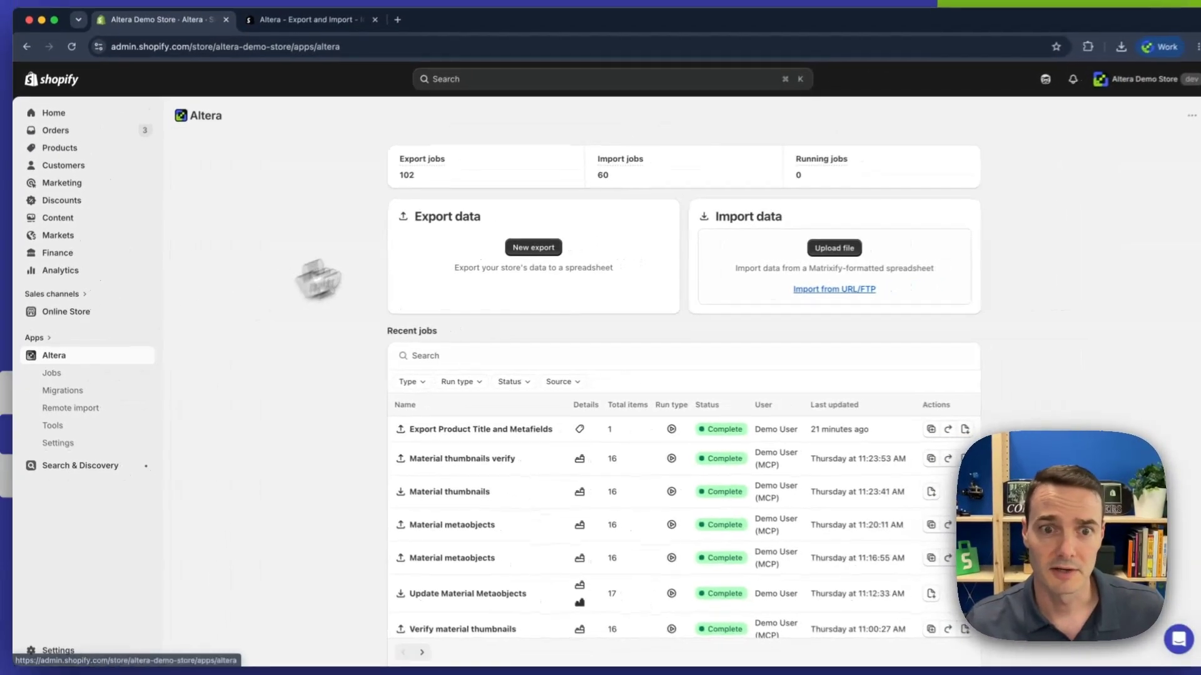
{"action": "left_click", "coordinate": [514, 250]}
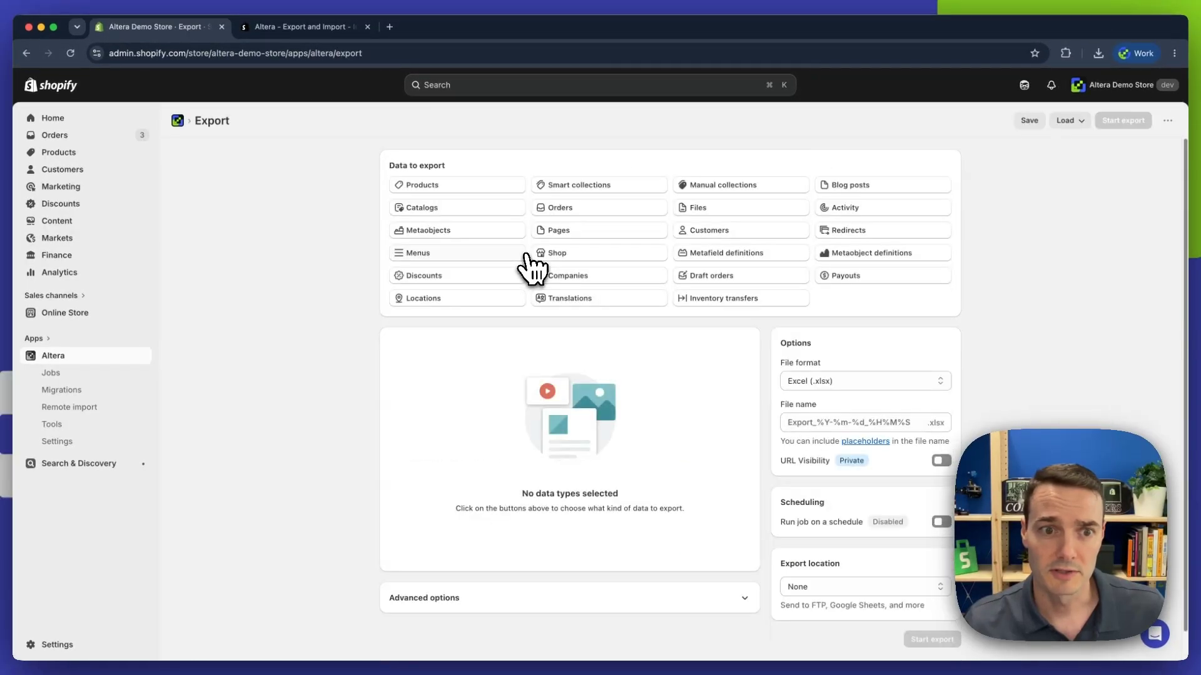
{"action": "left_click", "coordinate": [426, 188]}
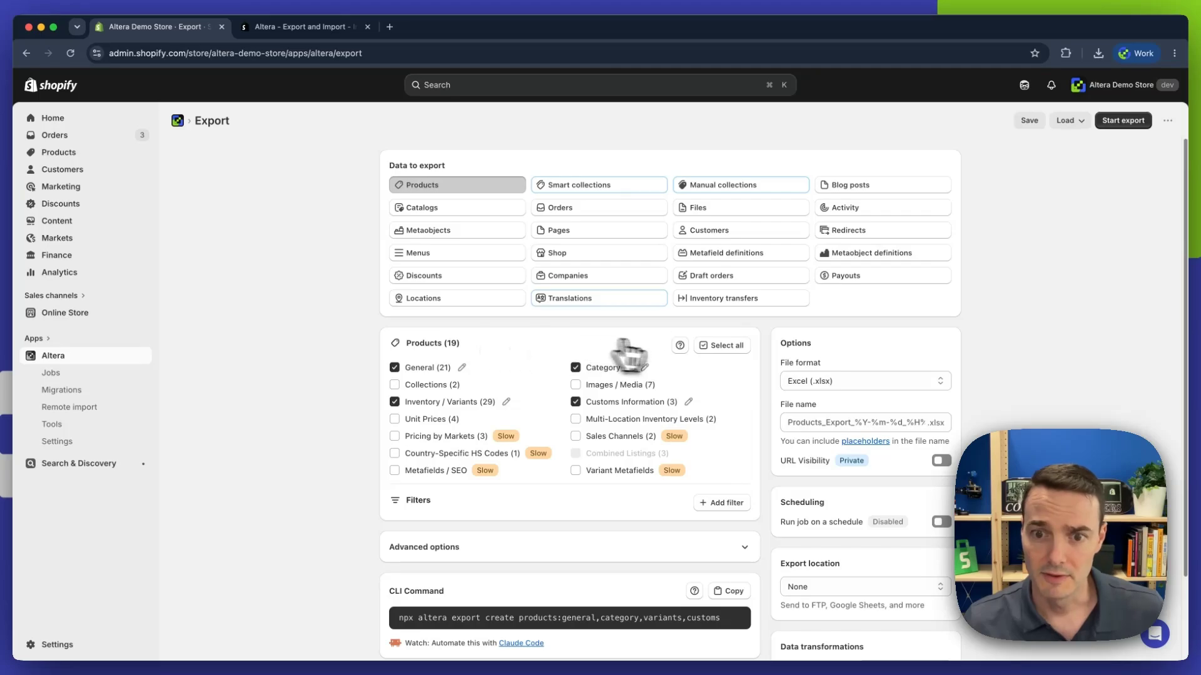
- Clear the preselected product column groups except General, and limit the General fields to Handle and Title
{"action": "left_click", "coordinate": [713, 347]}
{"action": "left_click", "coordinate": [713, 348]}
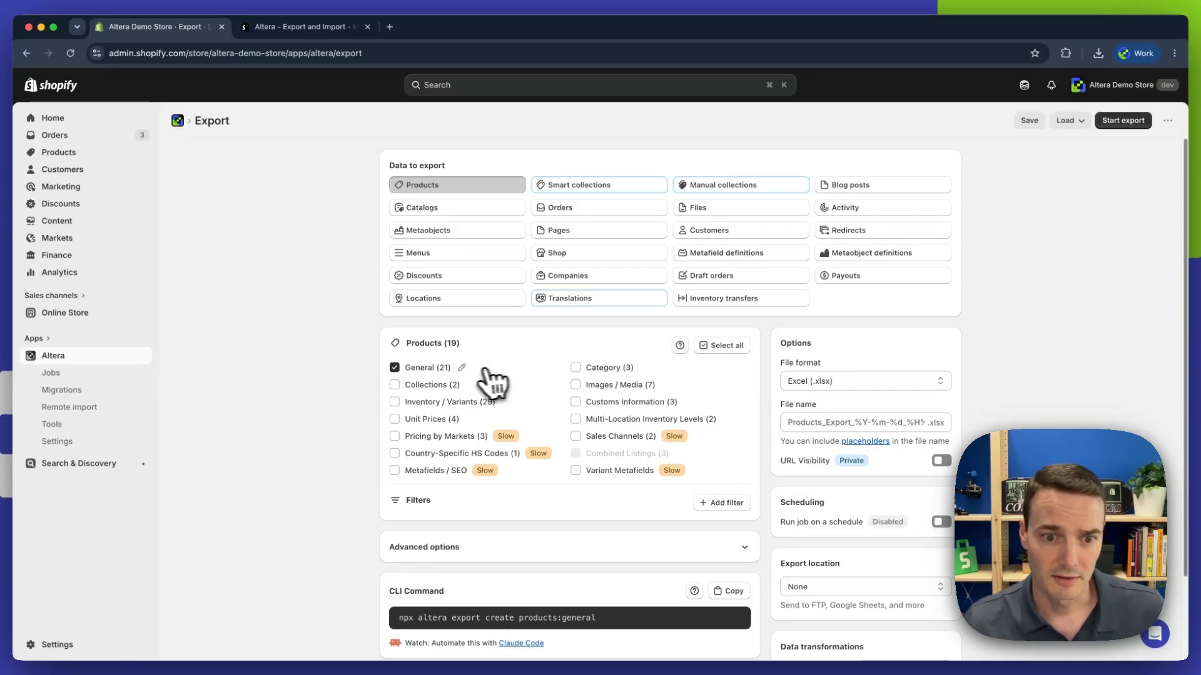
{"action": "left_click", "coordinate": [461, 368]}
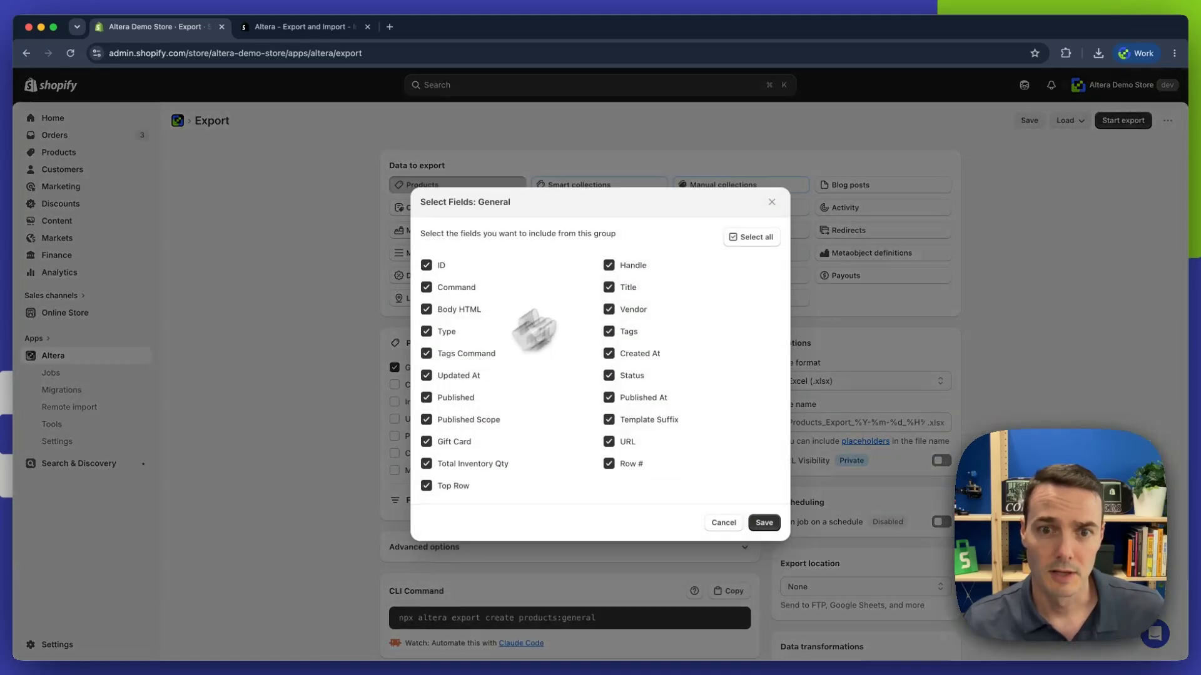
{"action": "left_click", "coordinate": [610, 266]}
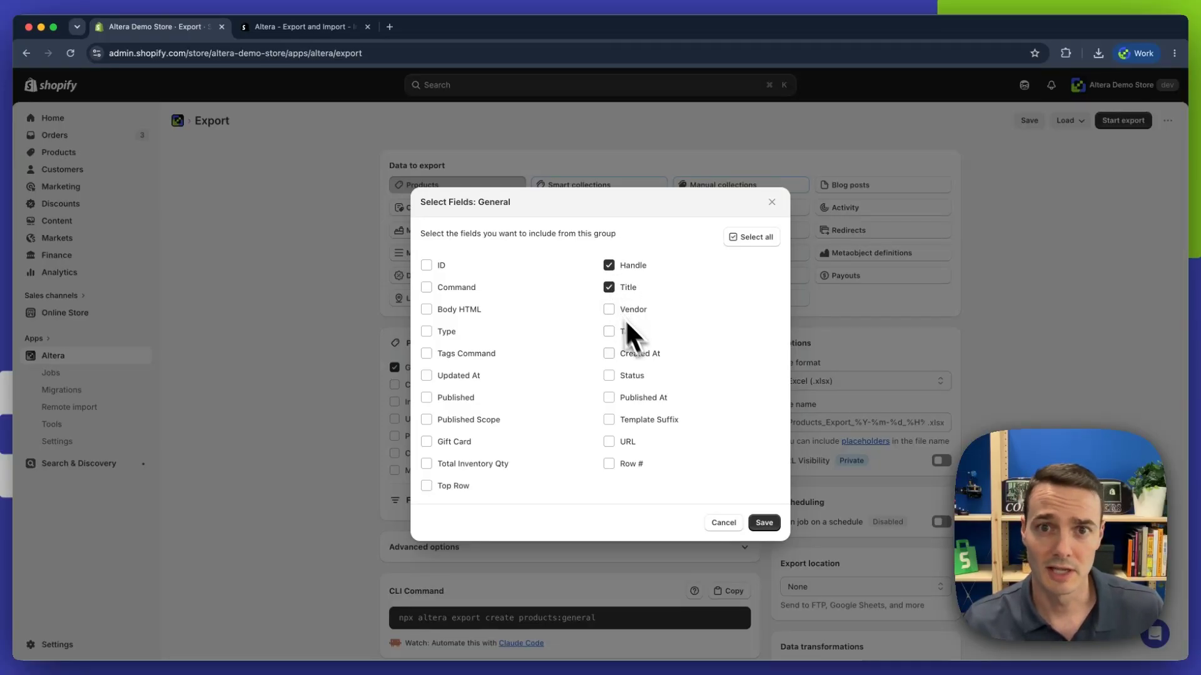
{"action": "left_click", "coordinate": [764, 522]}
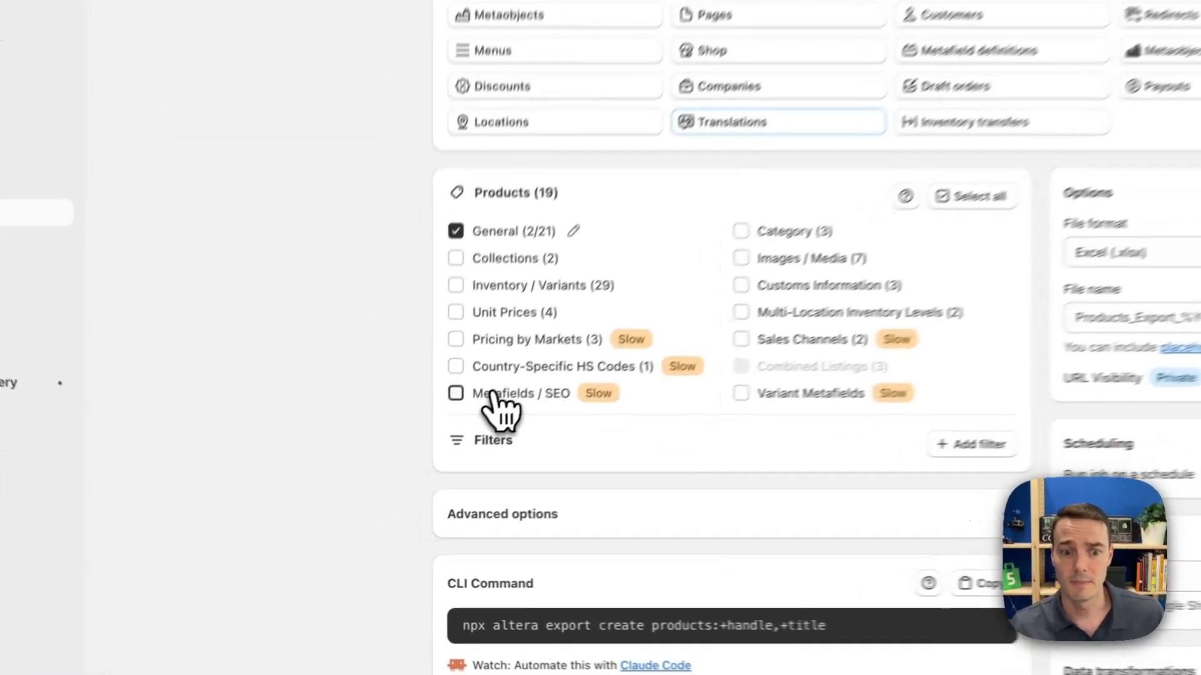
- Include Metafields / SEO in the product export, filtered to metafields whose Namespace contains "shopify--discovery--"
{"action": "left_click", "coordinate": [417, 470]}
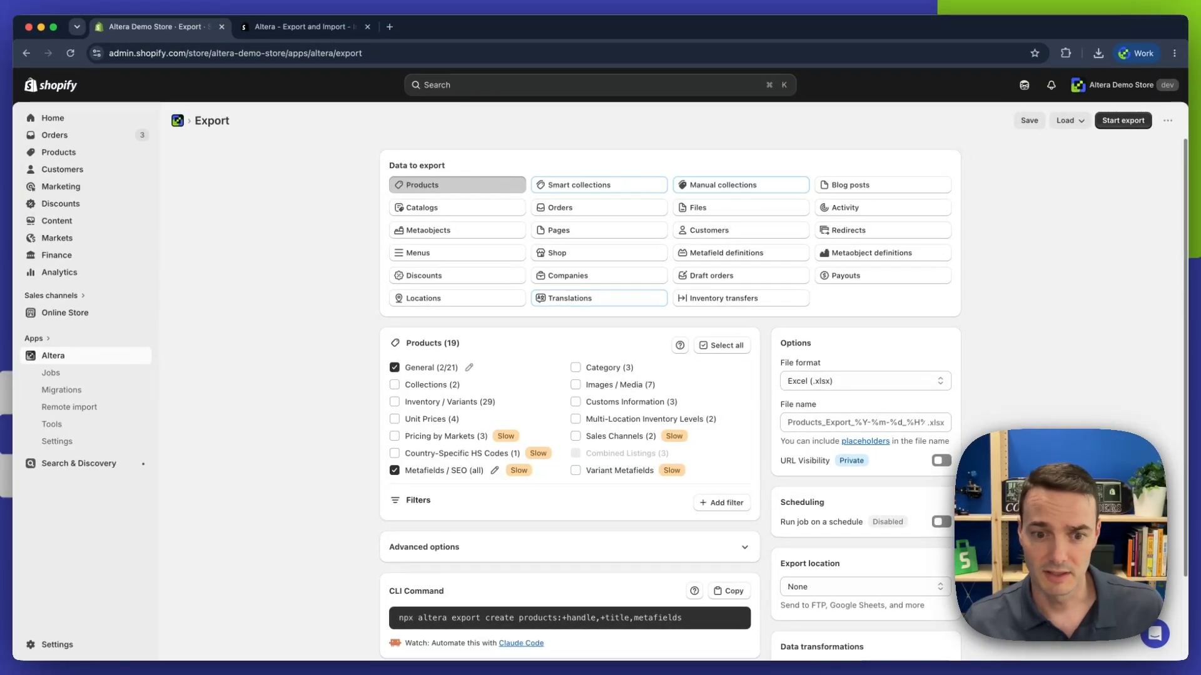
{"action": "left_click", "coordinate": [494, 470]}
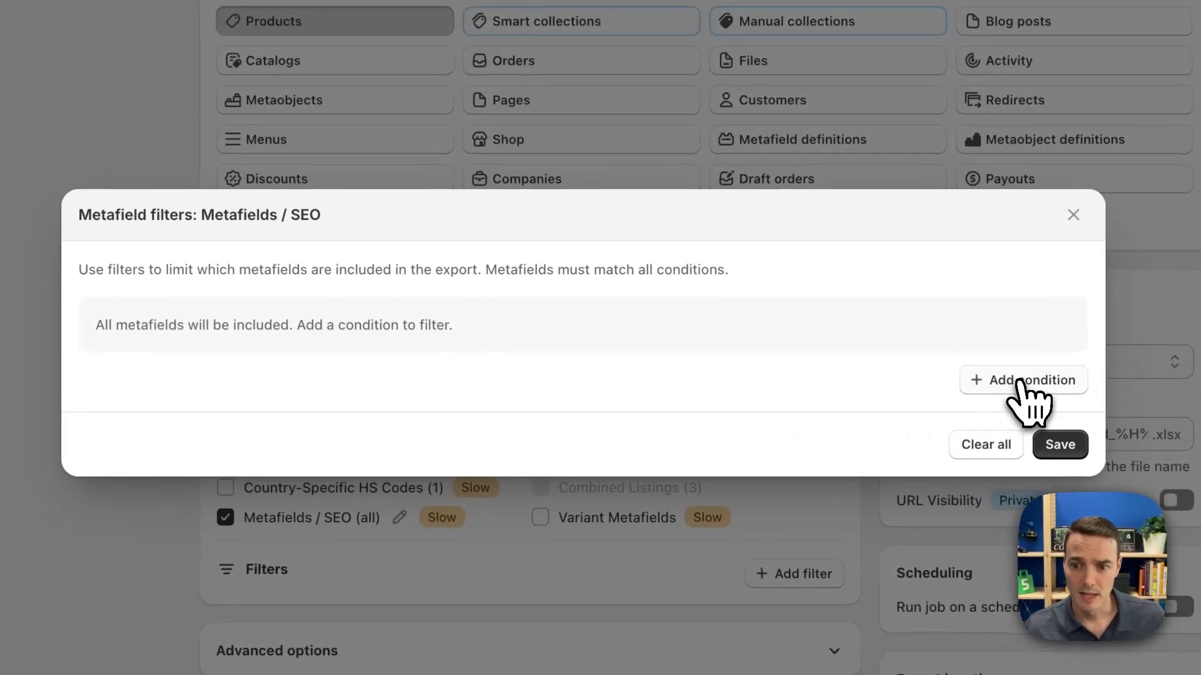
{"action": "left_click", "coordinate": [1019, 381]}
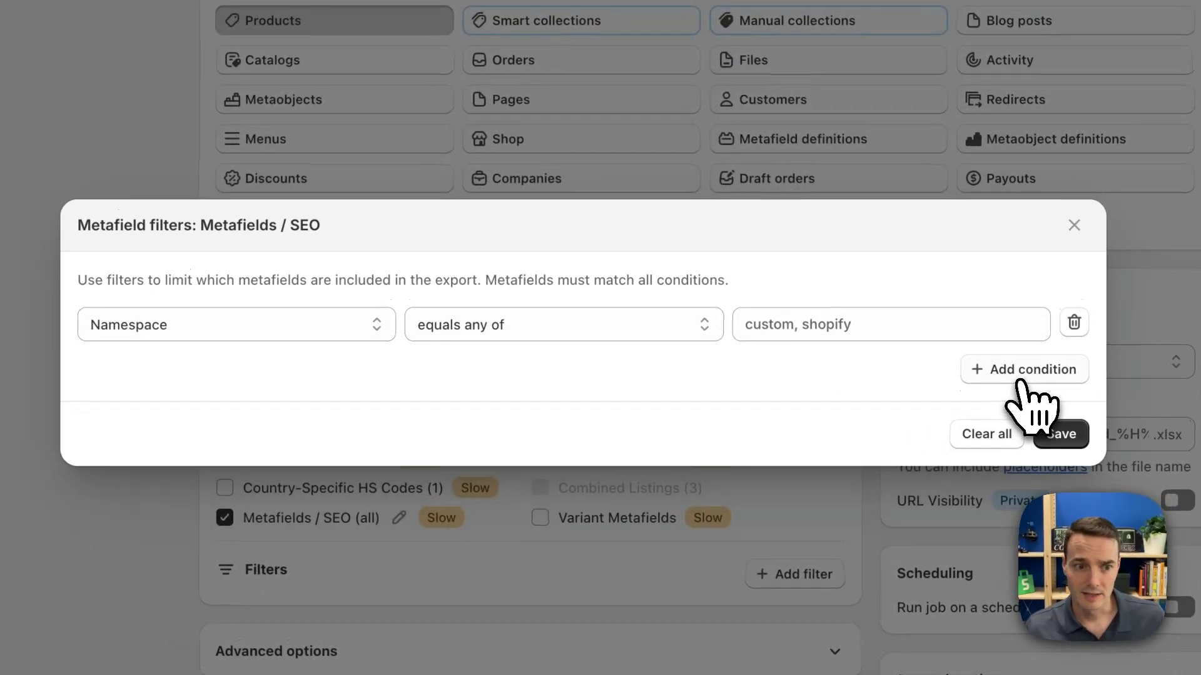
{"action": "left_click", "coordinate": [474, 336]}
{"action": "left_click", "coordinate": [500, 417]}
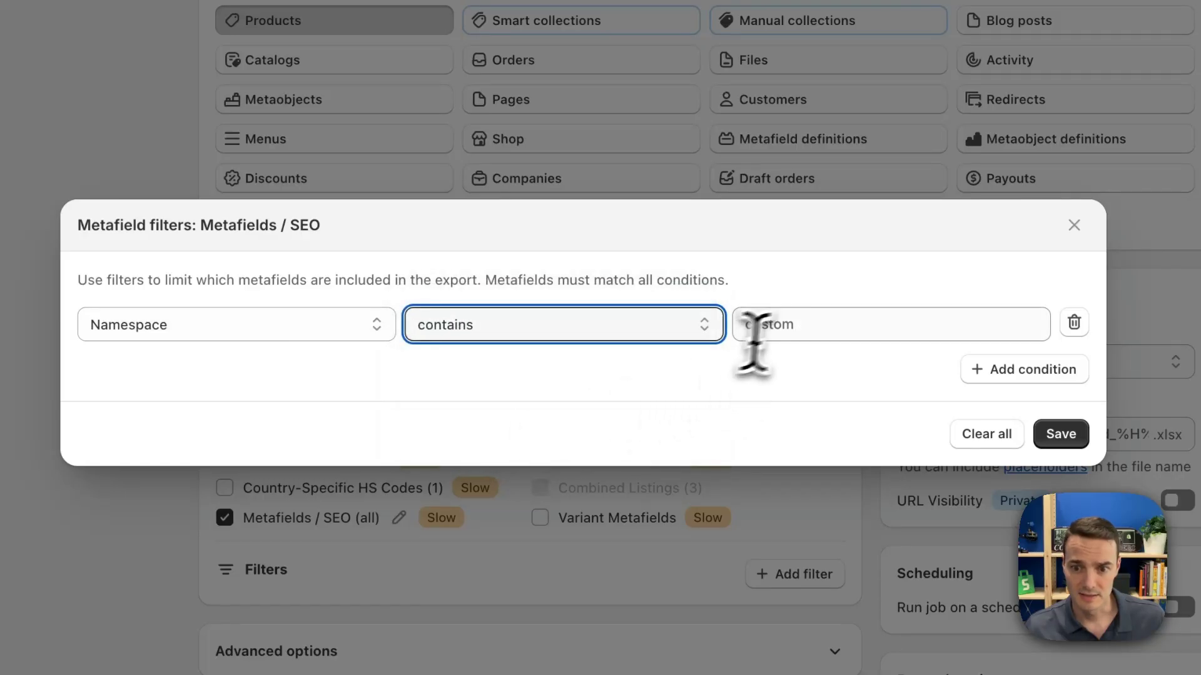
{"action": "left_click", "coordinate": [787, 326]}
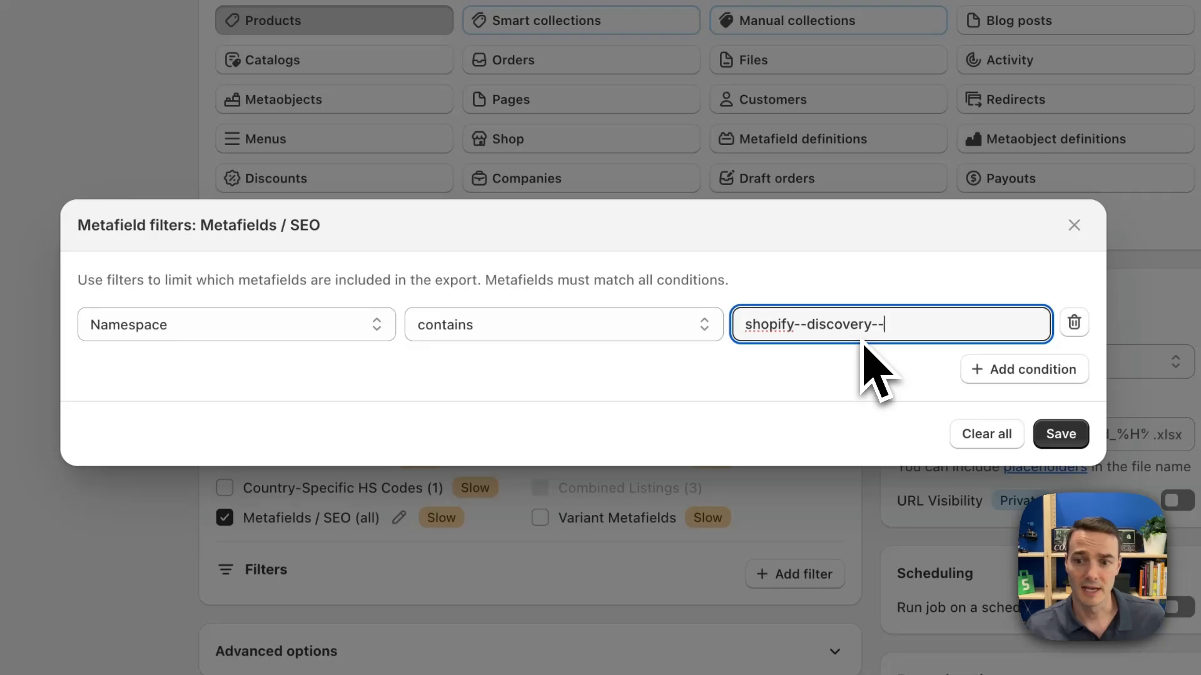
{"action": "left_click", "coordinate": [1061, 434]}
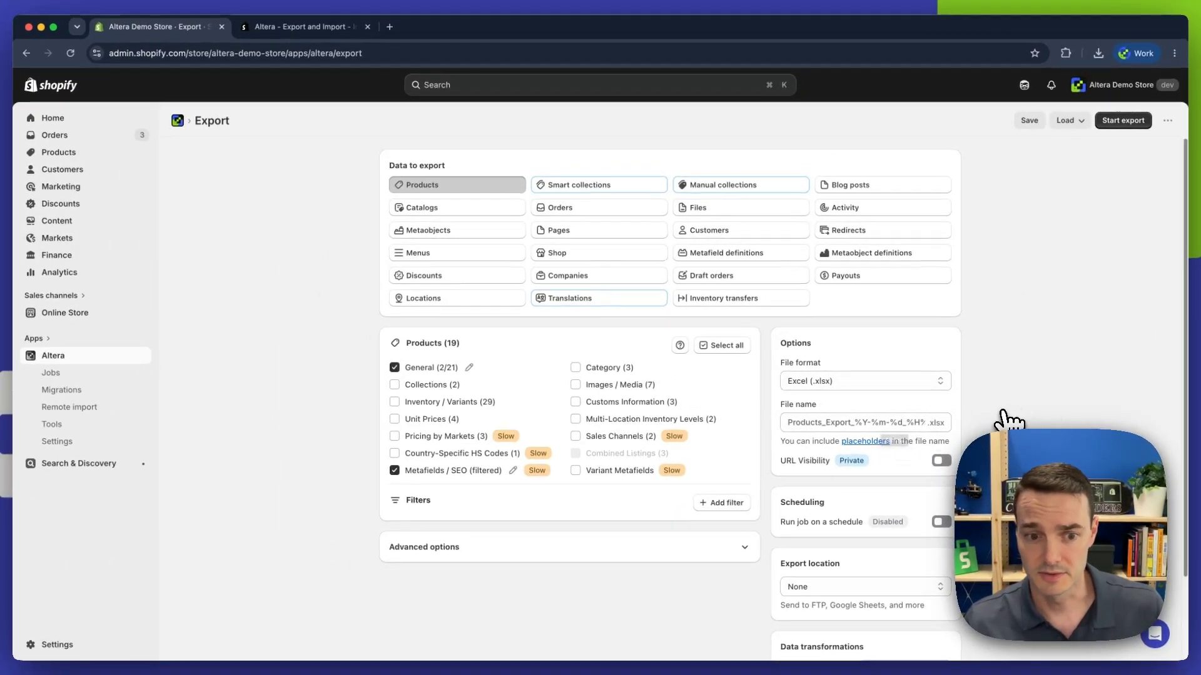
- Run the product export, download its output file, and open the newest spreadsheet in Excel with the window enlarged
{"action": "scroll", "coordinate": [1004, 420], "scroll_direction": "down", "scroll_amount": 3}
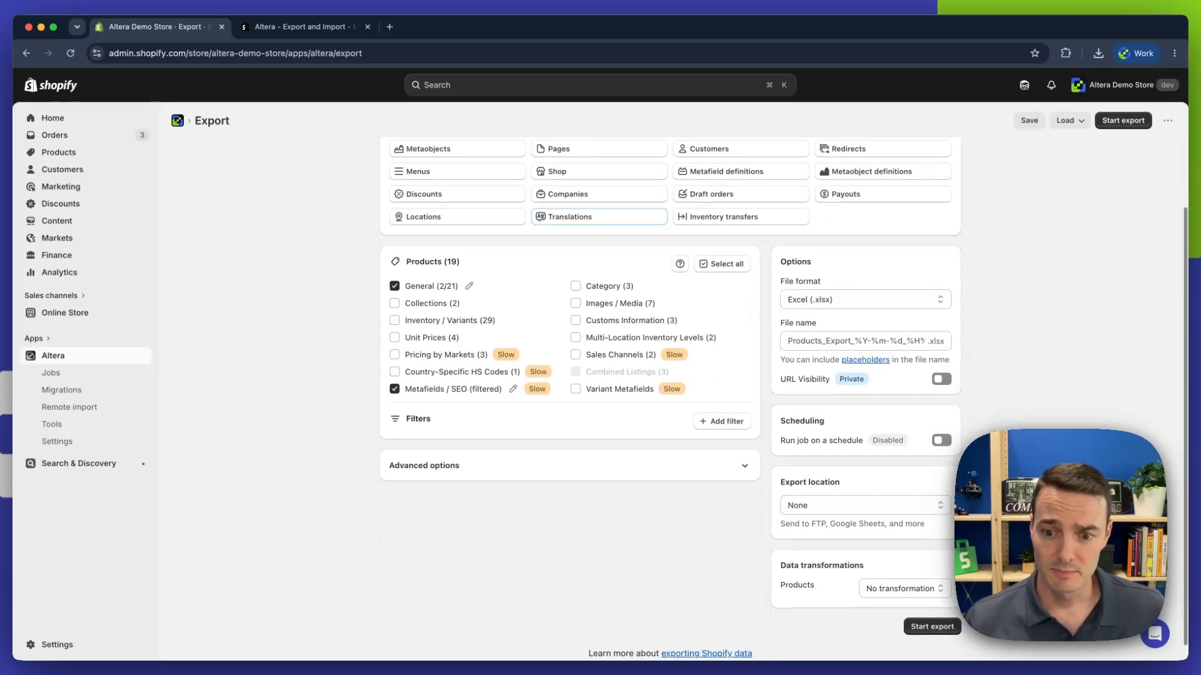
{"action": "scroll", "coordinate": [1003, 423], "scroll_direction": "up", "scroll_amount": 3}
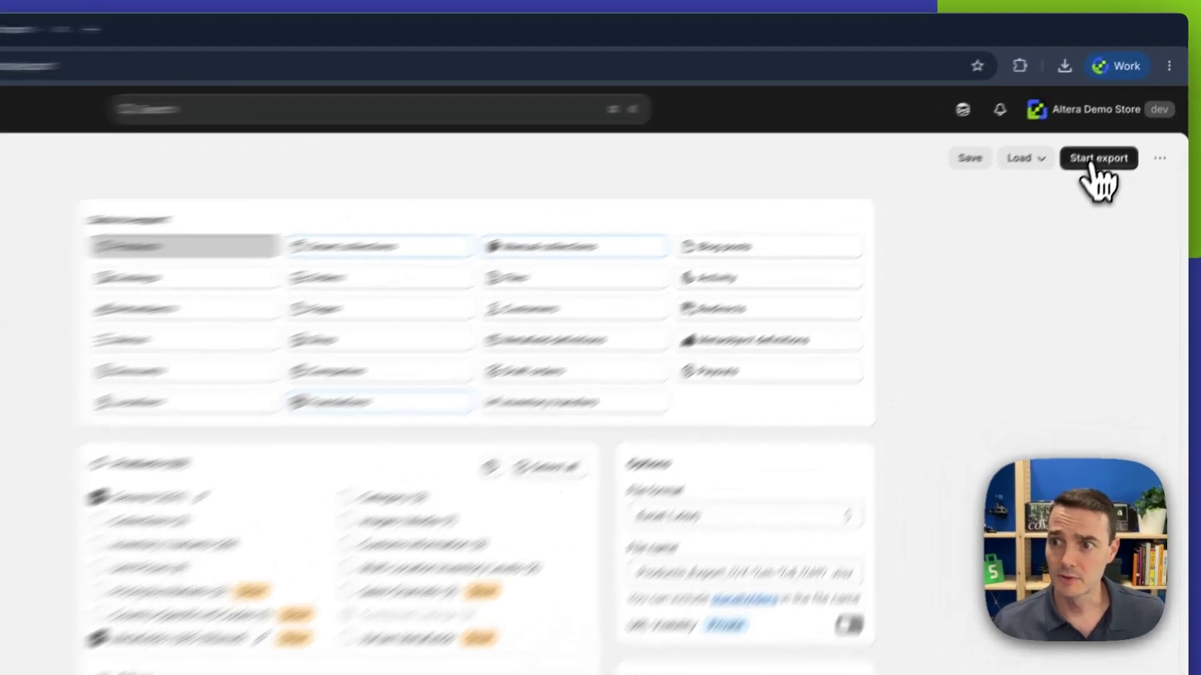
{"action": "left_click", "coordinate": [1123, 120]}
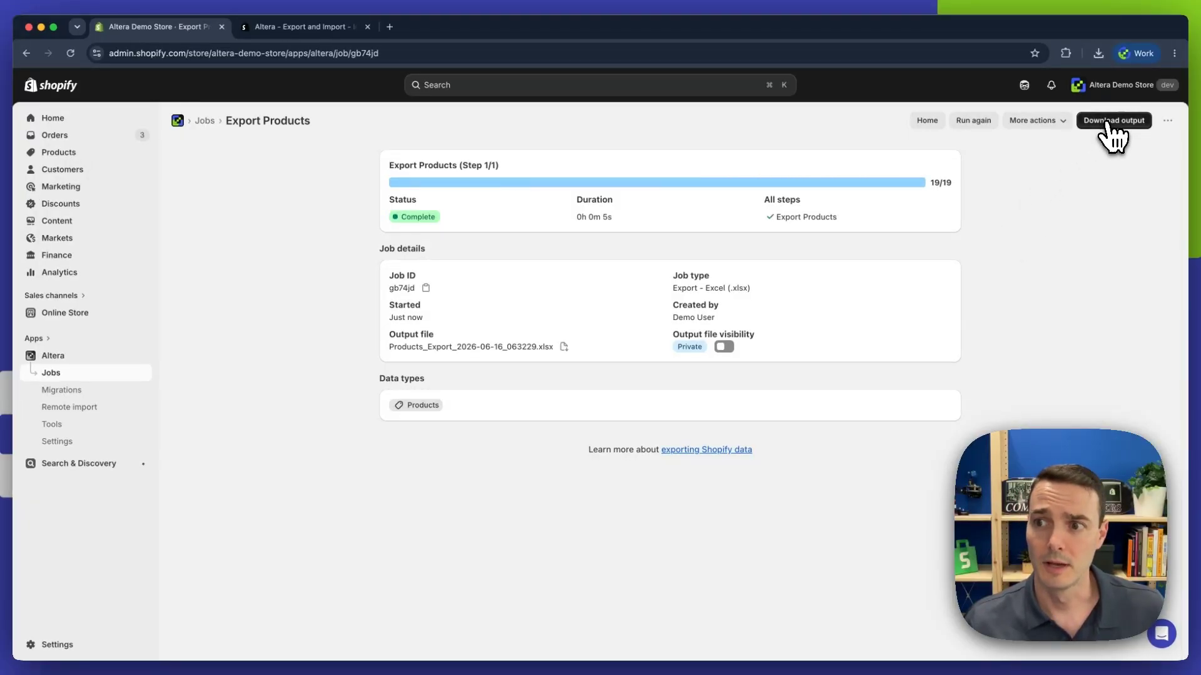
{"action": "left_click", "coordinate": [1107, 125]}
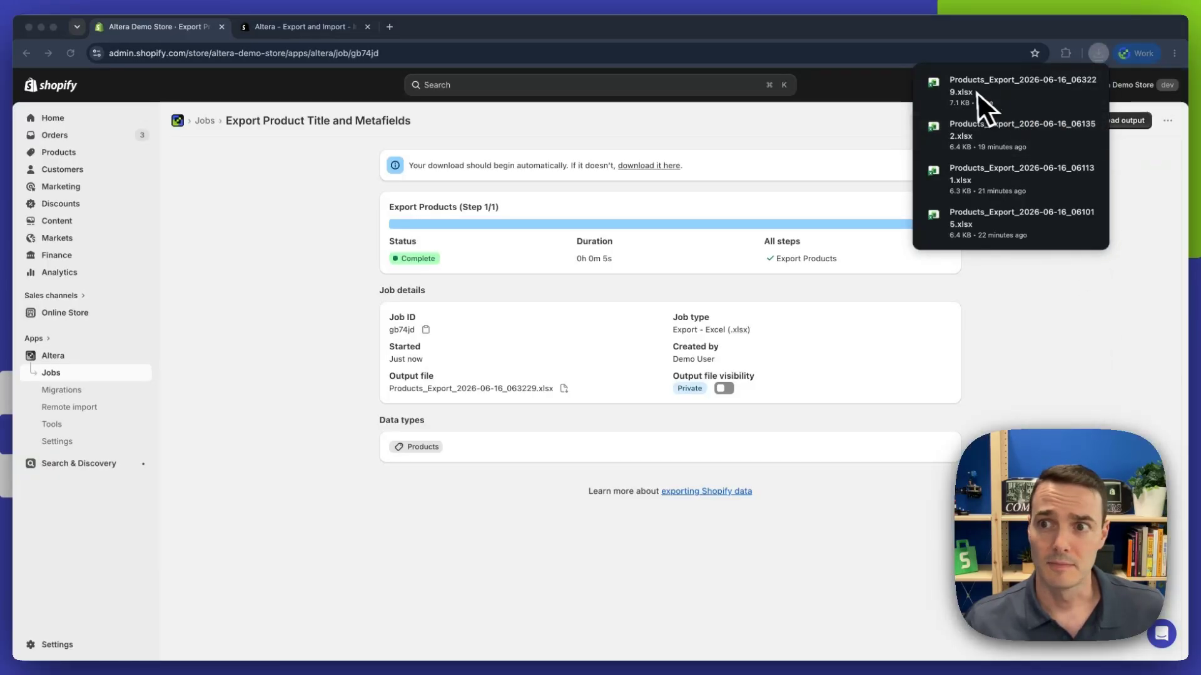
{"action": "left_click", "coordinate": [976, 92]}
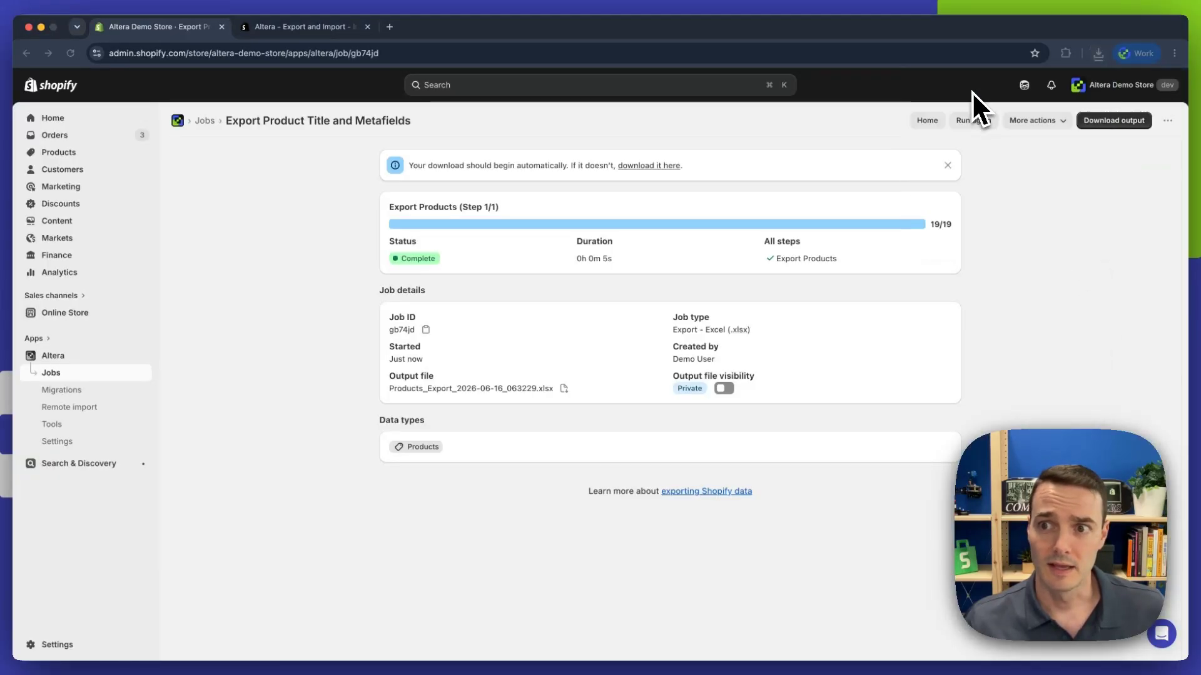
{"action": "double_click", "coordinate": [445, 27]}
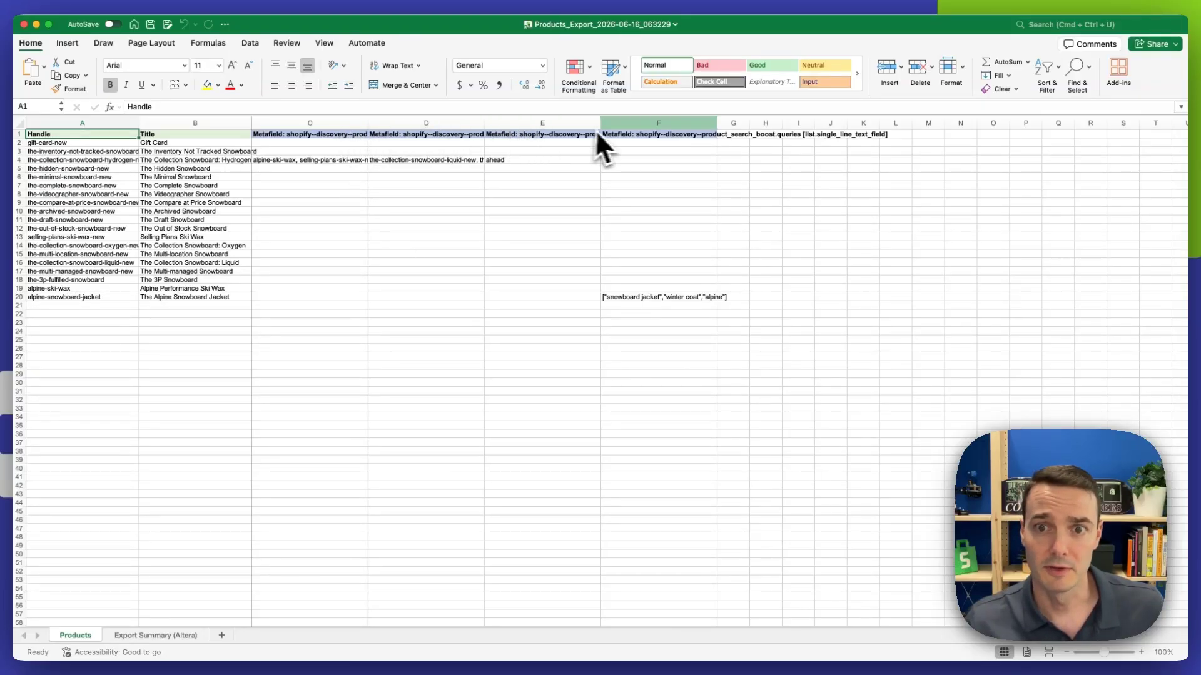
- Fit metafield columns C to F to their header text and widen the Title column to show full product names
{"action": "double_click", "coordinate": [718, 122]}
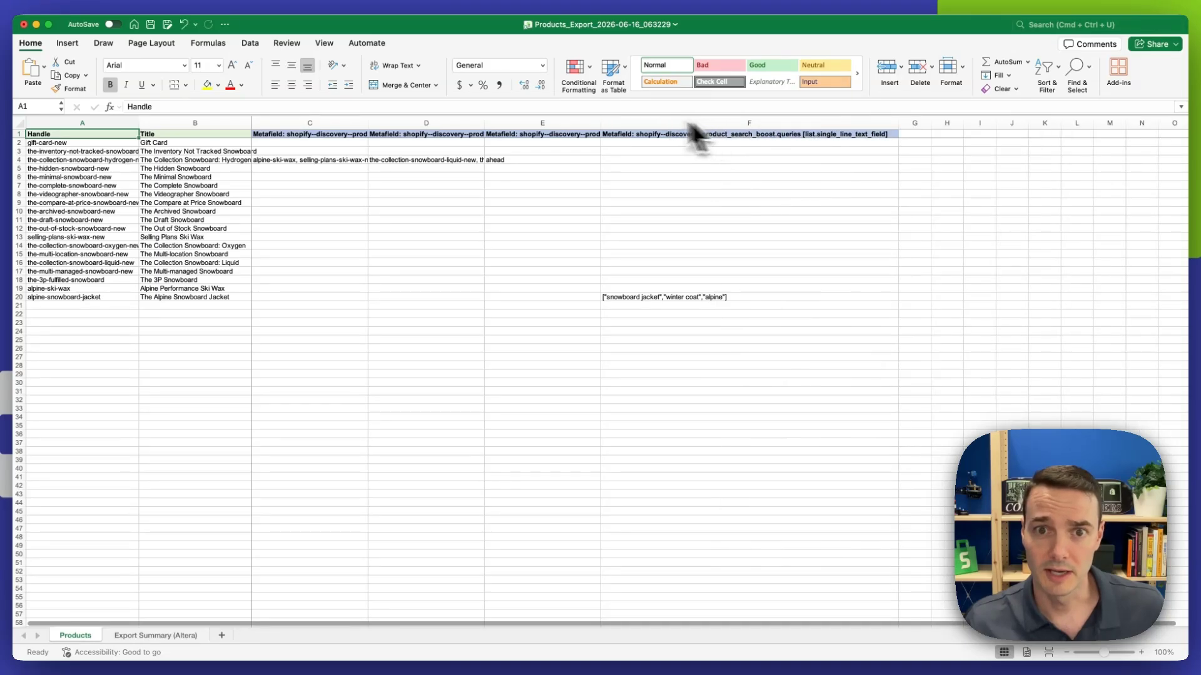
{"action": "double_click", "coordinate": [601, 121]}
{"action": "double_click", "coordinate": [483, 122]}
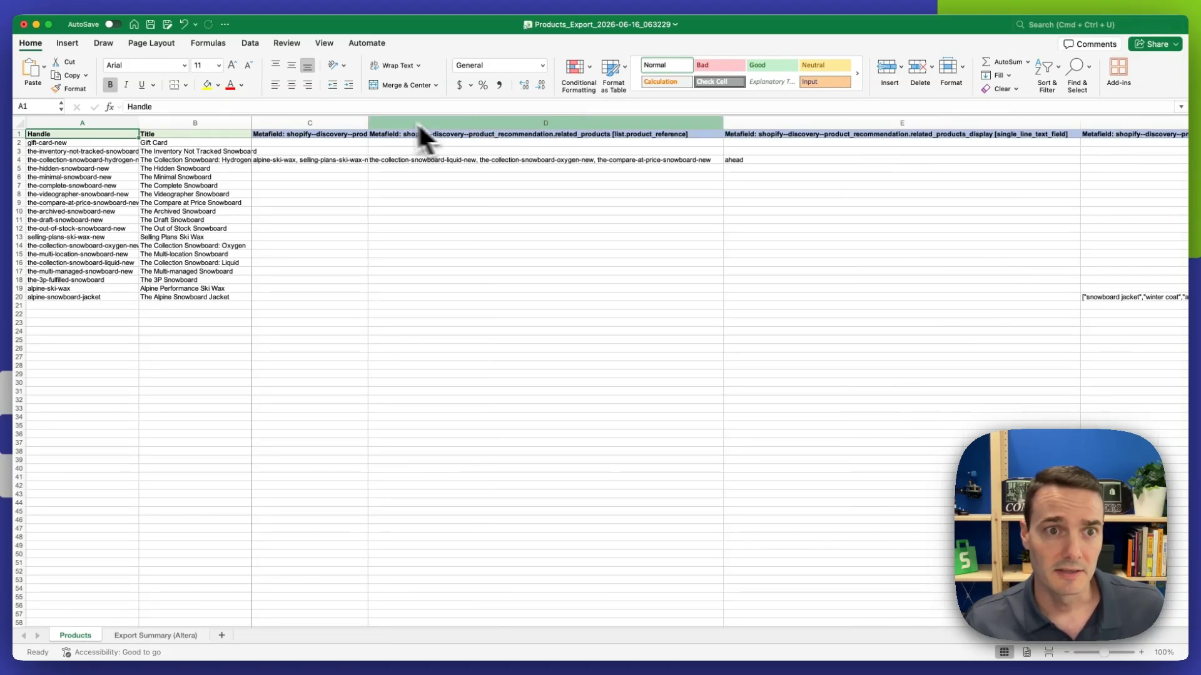
{"action": "double_click", "coordinate": [367, 120]}
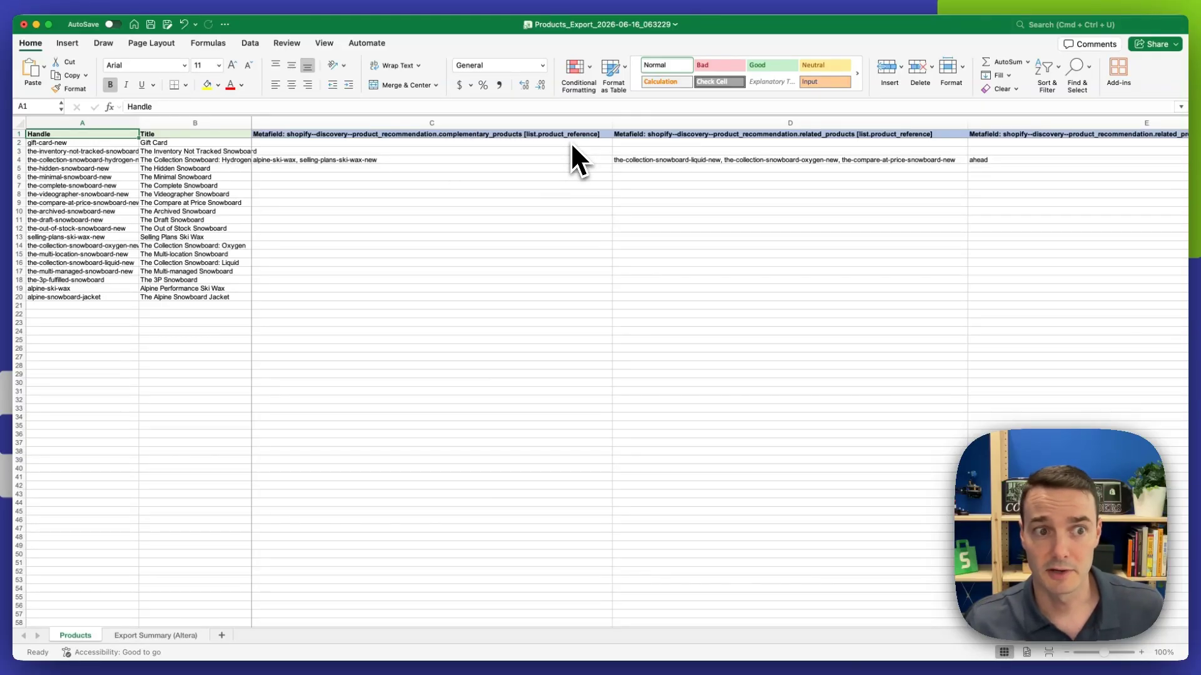
{"action": "left_click_drag", "start_coordinate": [251, 122], "coordinate": [262, 123]}
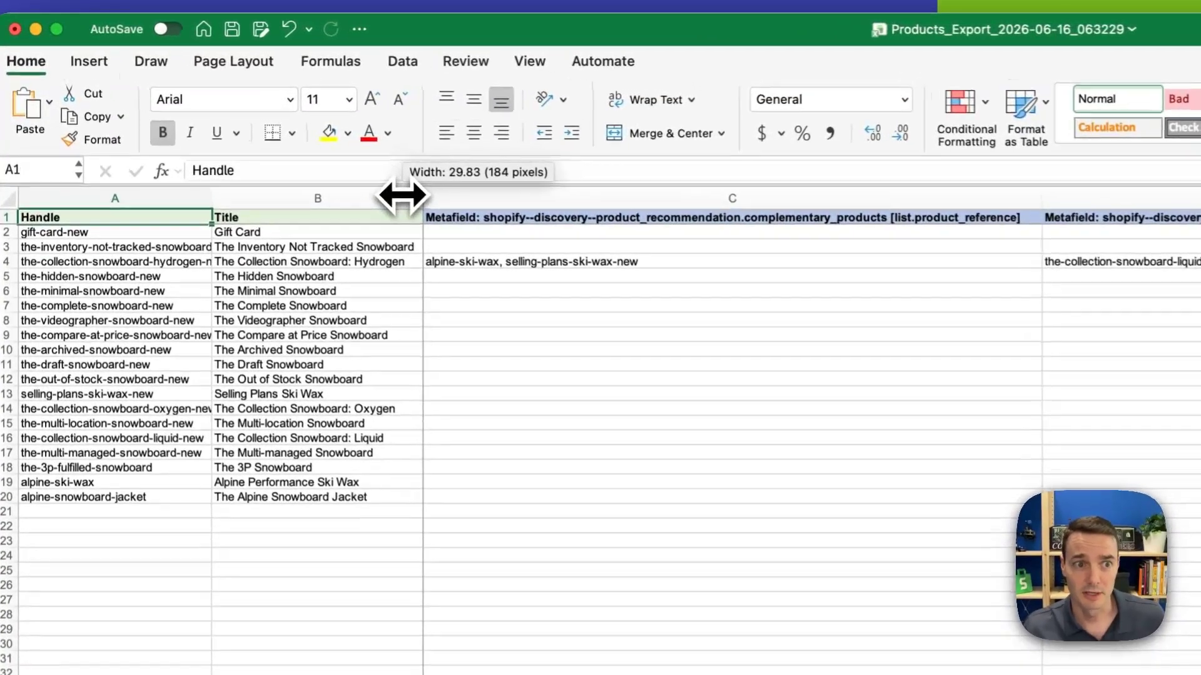
{"action": "left_click_drag", "start_coordinate": [402, 195], "coordinate": [402, 195]}
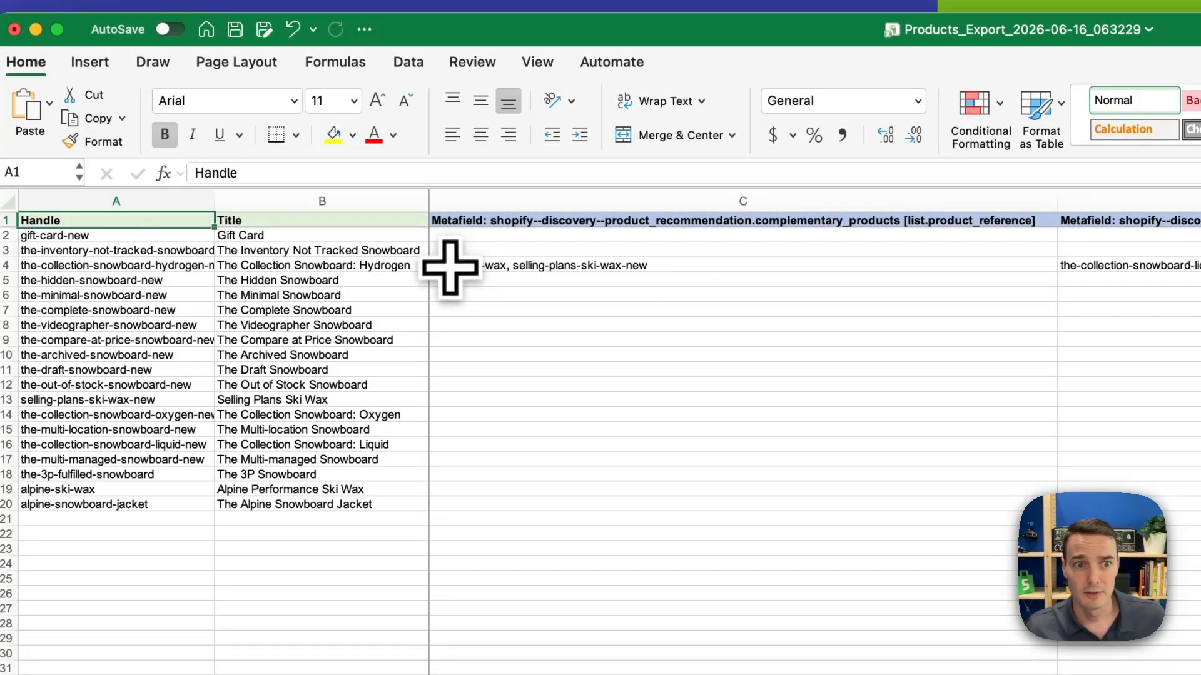
- Try "only manual" as the related_products_display value for The Collection Snowboard: Hydrogen, and undo the entry
{"action": "left_click", "coordinate": [450, 266]}
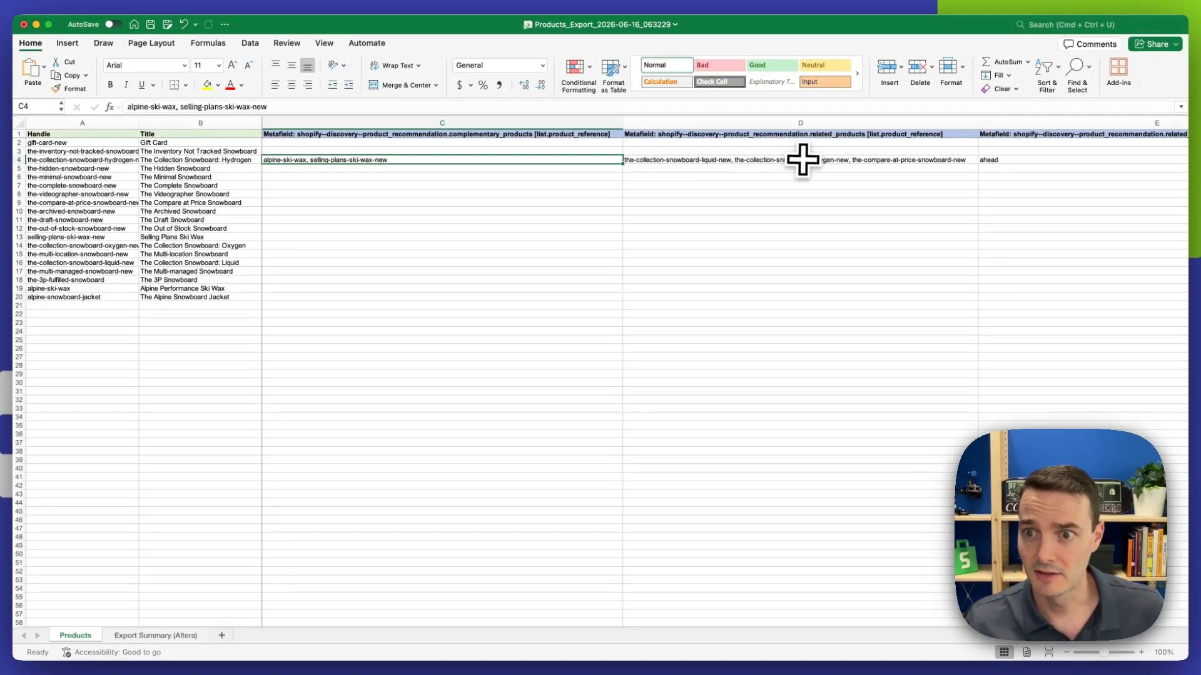
{"action": "scroll", "coordinate": [803, 159], "scroll_direction": "right", "scroll_amount": 10}
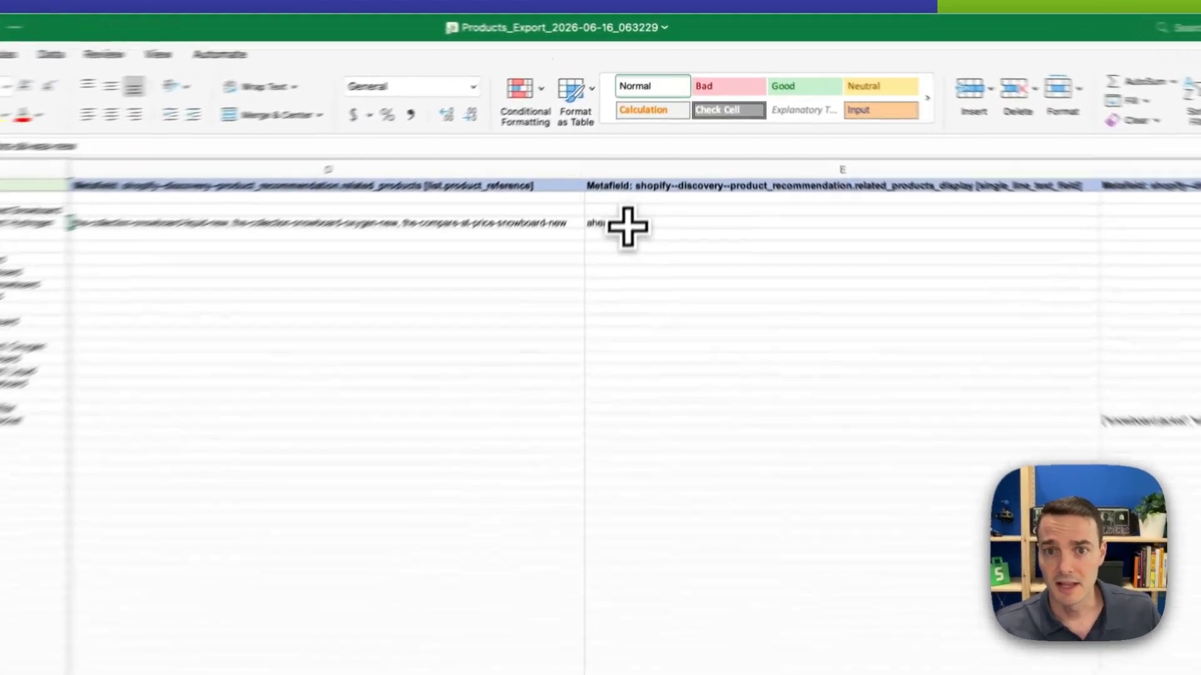
{"action": "left_click", "coordinate": [653, 160]}
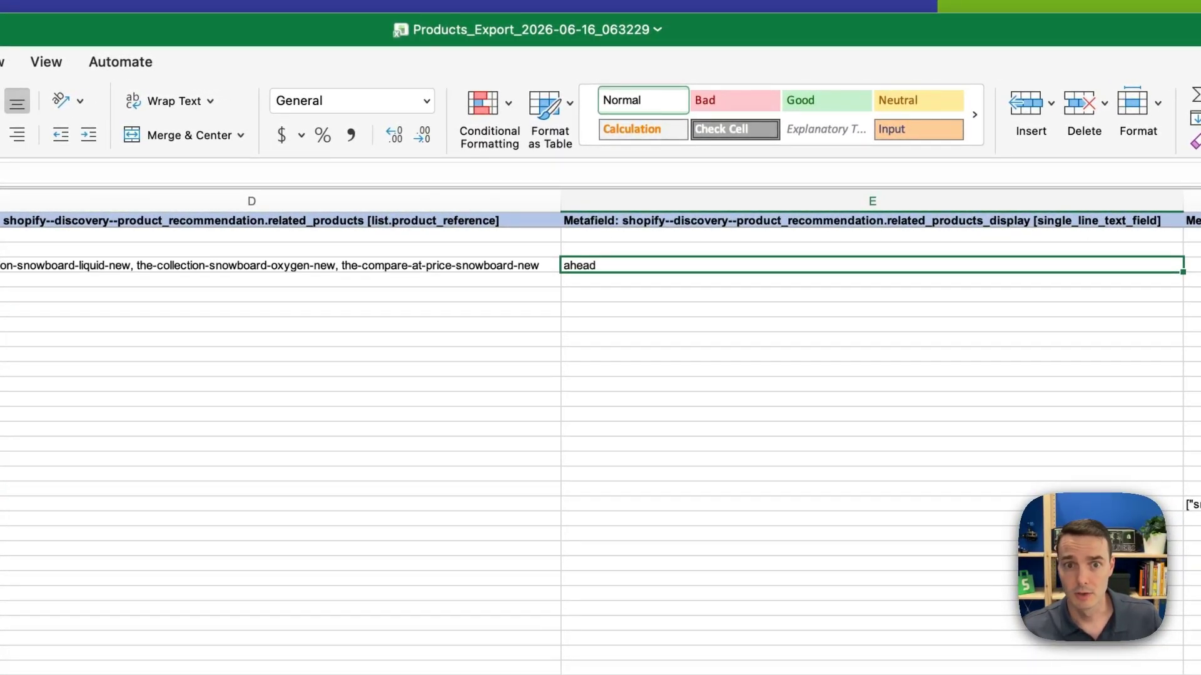
{"action": "type", "text": "only "}
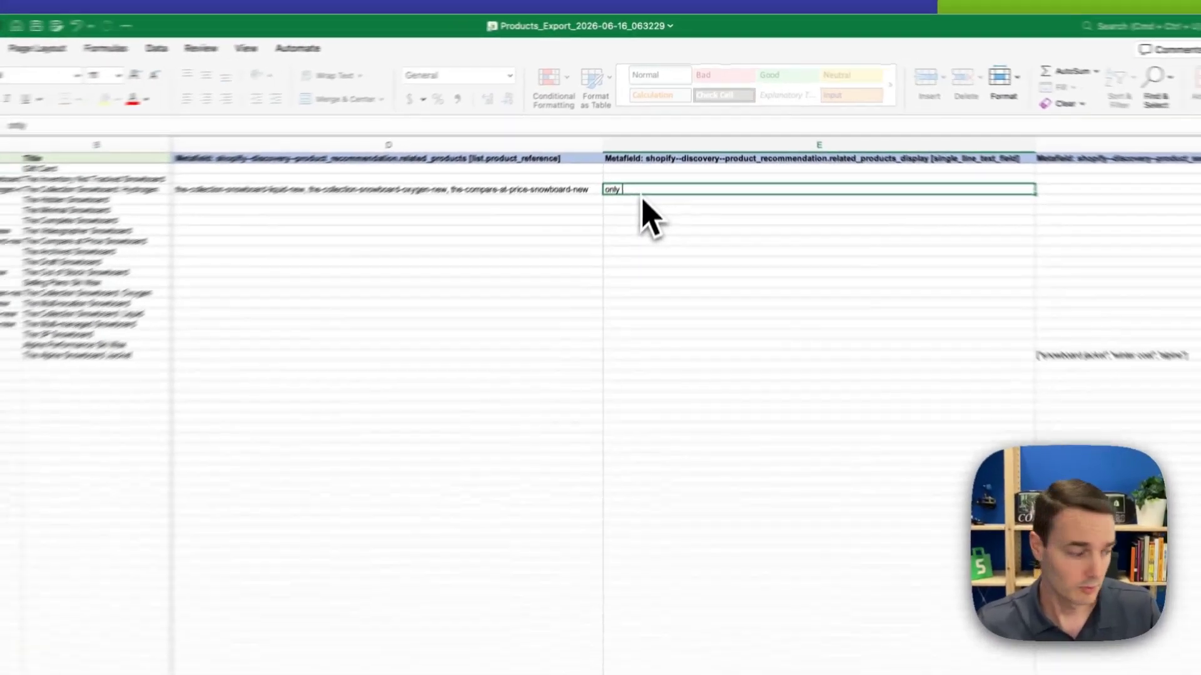
{"action": "type", "text": "manual"}
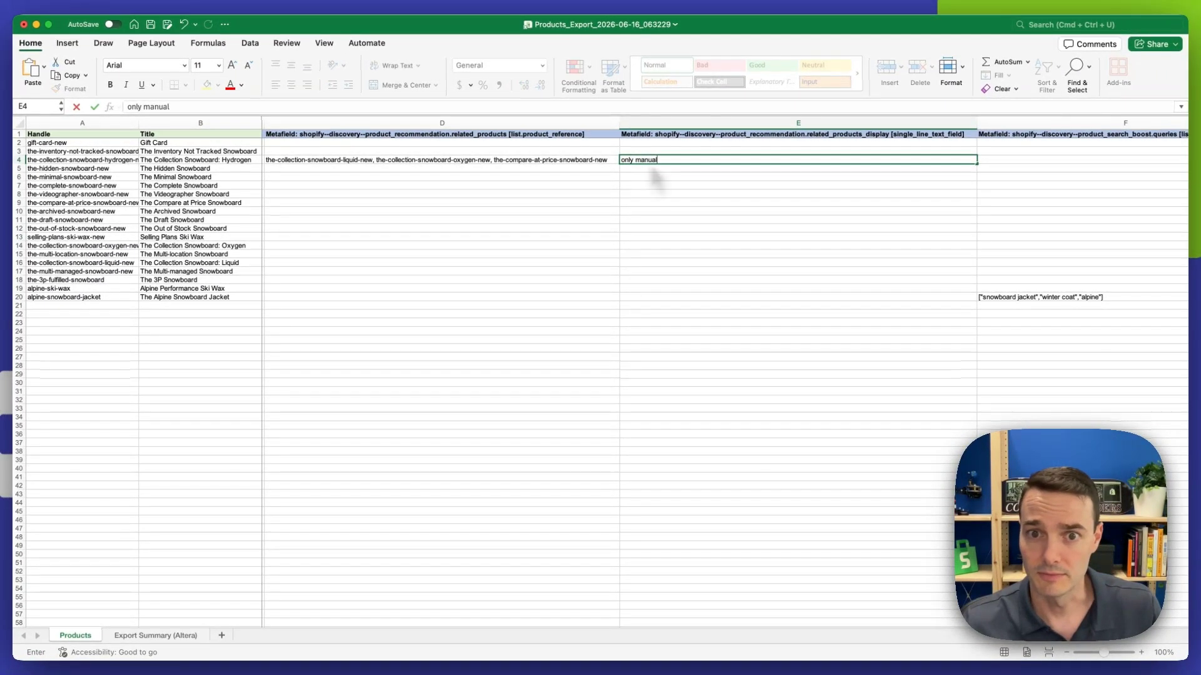
{"action": "key", "text": "super+z"}
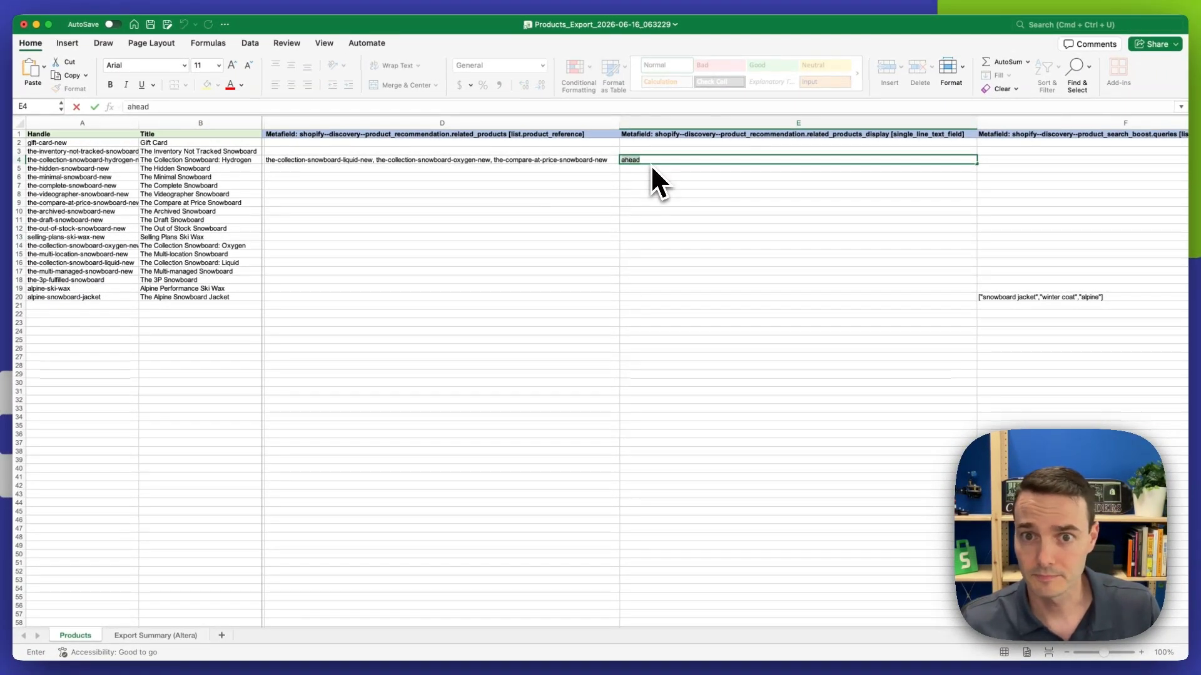
- Enter "snow, alpine" as the product_search_boost.queries value for Alpine Performance Ski Wax in cell F19
{"action": "scroll", "coordinate": [782, 179], "scroll_direction": "right", "scroll_amount": 2}
{"action": "scroll", "coordinate": [813, 177], "scroll_direction": "right", "scroll_amount": 3}
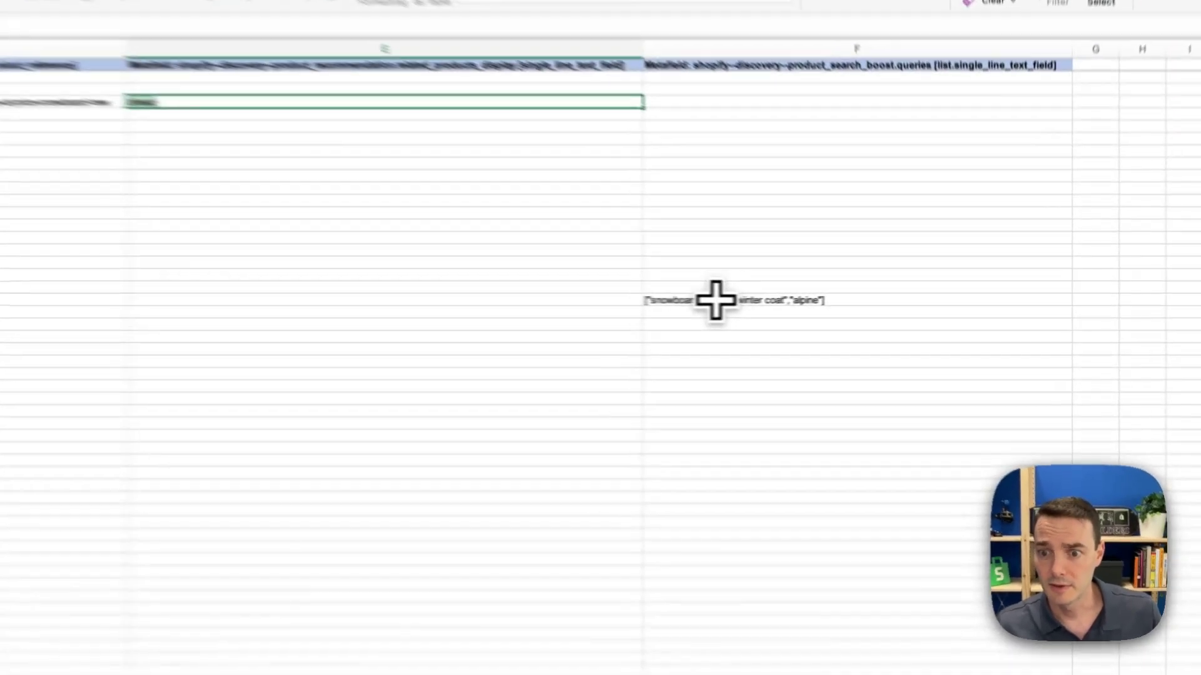
{"action": "left_click", "coordinate": [806, 301]}
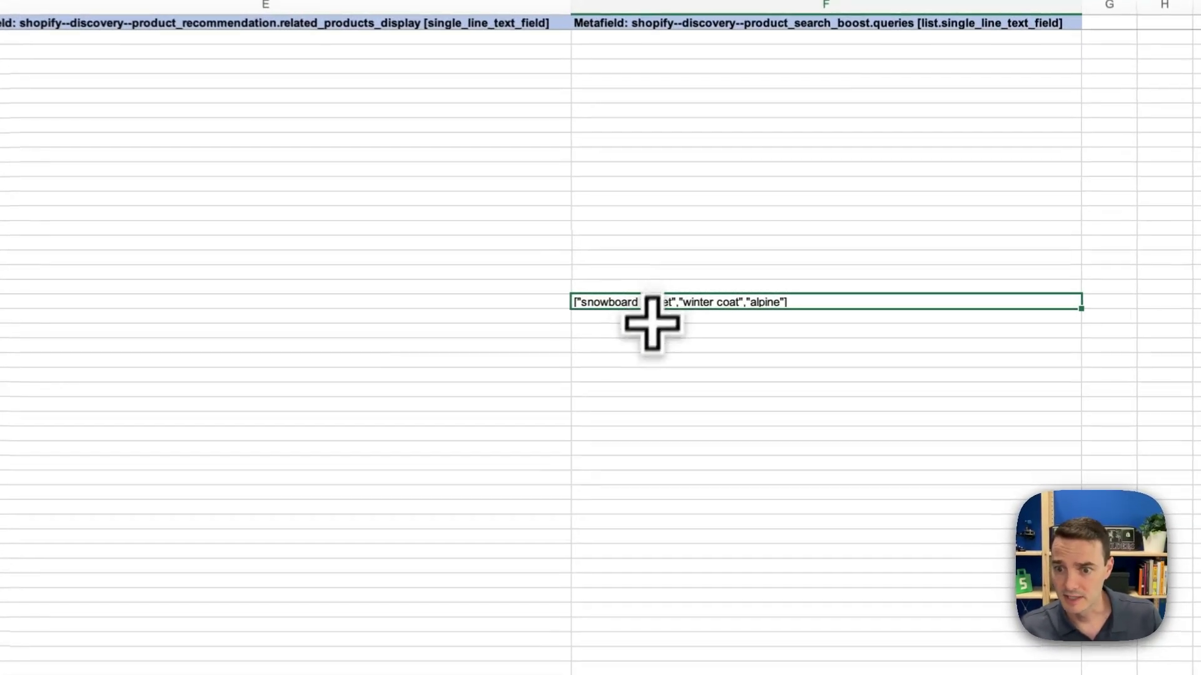
{"action": "left_click", "coordinate": [584, 286]}
{"action": "type", "text": "snow, alpine"}
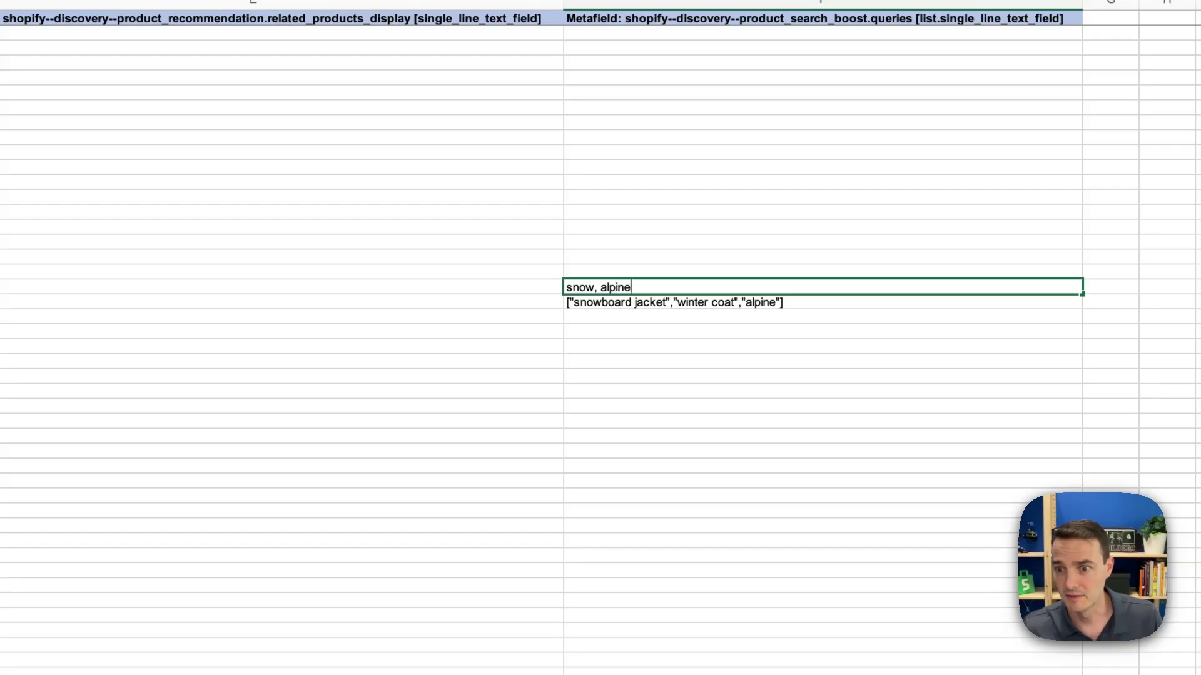
{"action": "key", "text": "Return"}
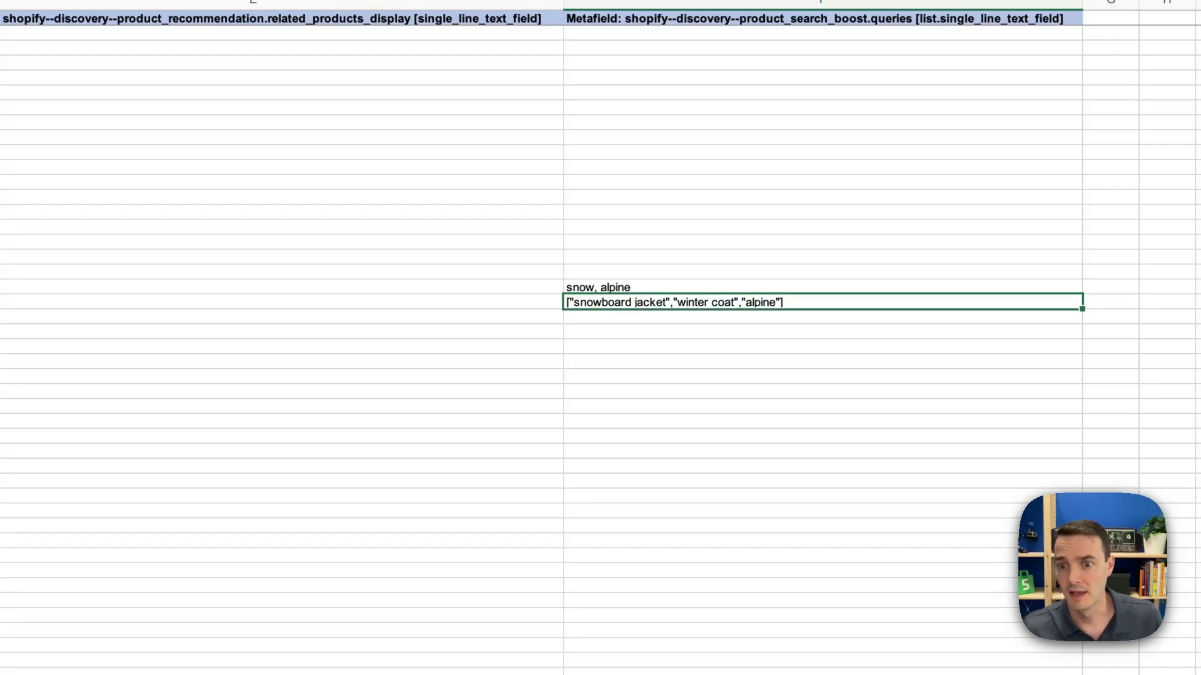
- Clear the product_search_boost.queries value for Alpine Performance Ski Wax in cell F19
{"action": "key", "text": "Up"}
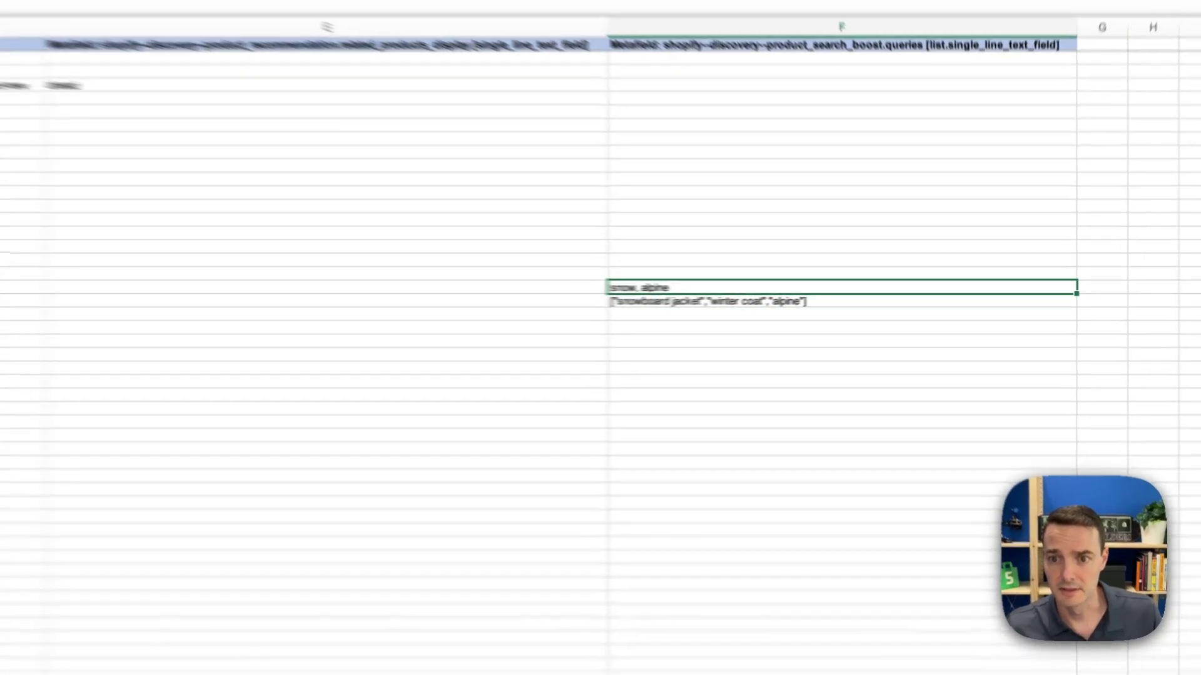
{"action": "key", "text": "BackSpace"}
- Copy the complementary_products value of The Collection Snowboard: Hydrogen into the rows below, down to The Multi-managed Snowboard
{"action": "scroll", "coordinate": [857, 340], "scroll_direction": "left", "scroll_amount": 5}
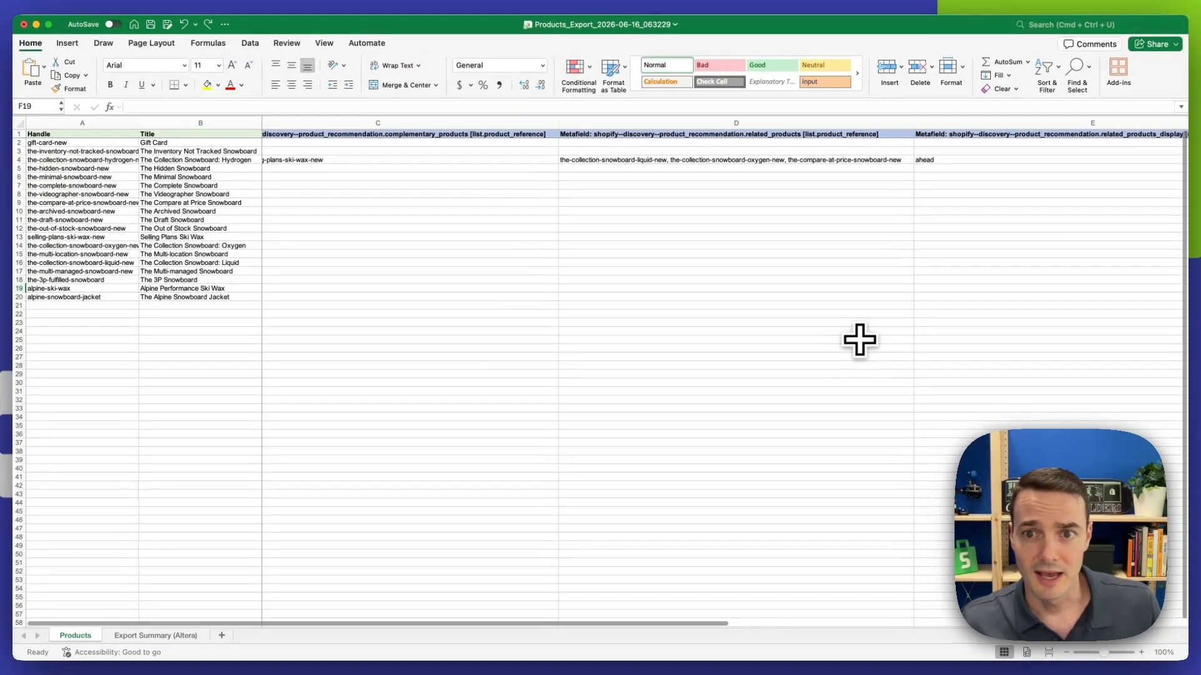
{"action": "scroll", "coordinate": [860, 340], "scroll_direction": "left", "scroll_amount": 3}
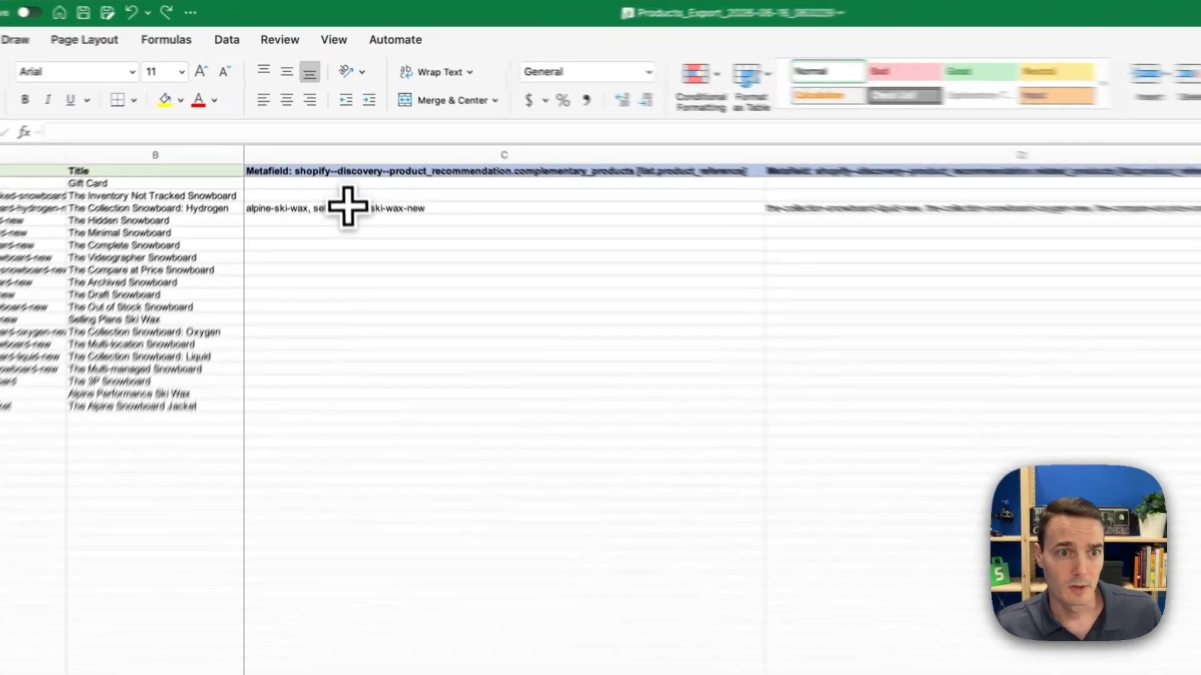
{"action": "left_click", "coordinate": [333, 158]}
{"action": "key", "text": "super+c"}
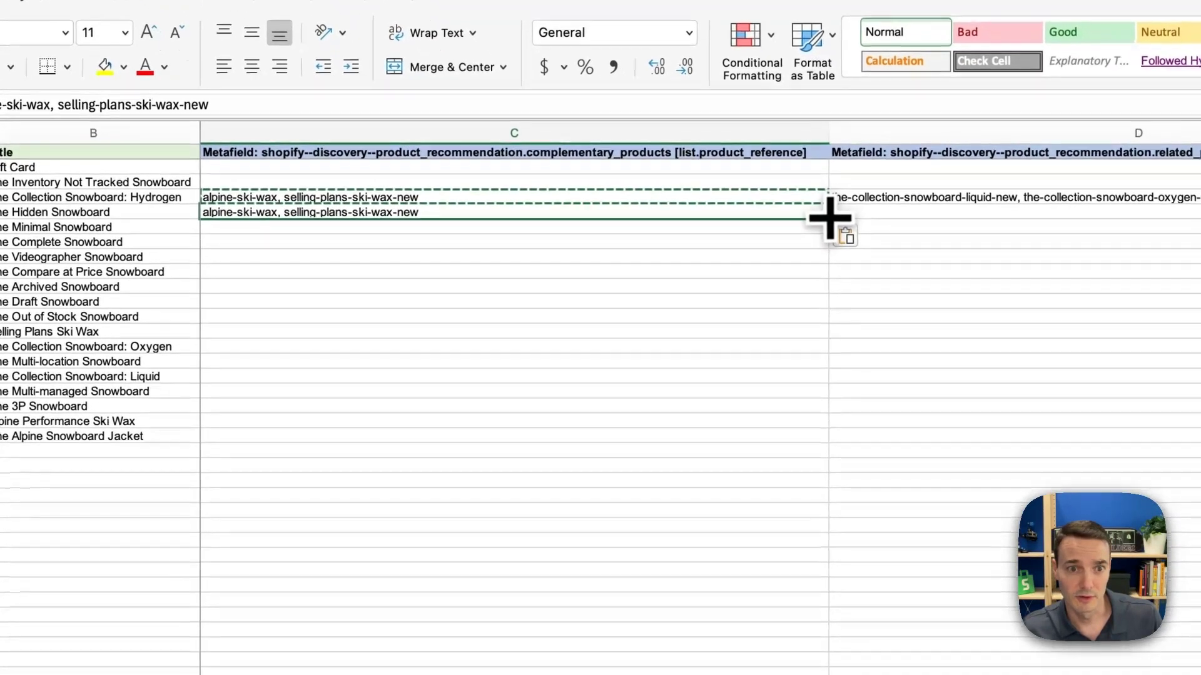
{"action": "left_click_drag", "start_coordinate": [860, 263], "coordinate": [823, 462]}
{"action": "left_click_drag", "start_coordinate": [790, 415], "coordinate": [790, 391]}
- Clear the complementary_products value for Selling Plans Ski Wax in cell C13
{"action": "left_click", "coordinate": [237, 331]}
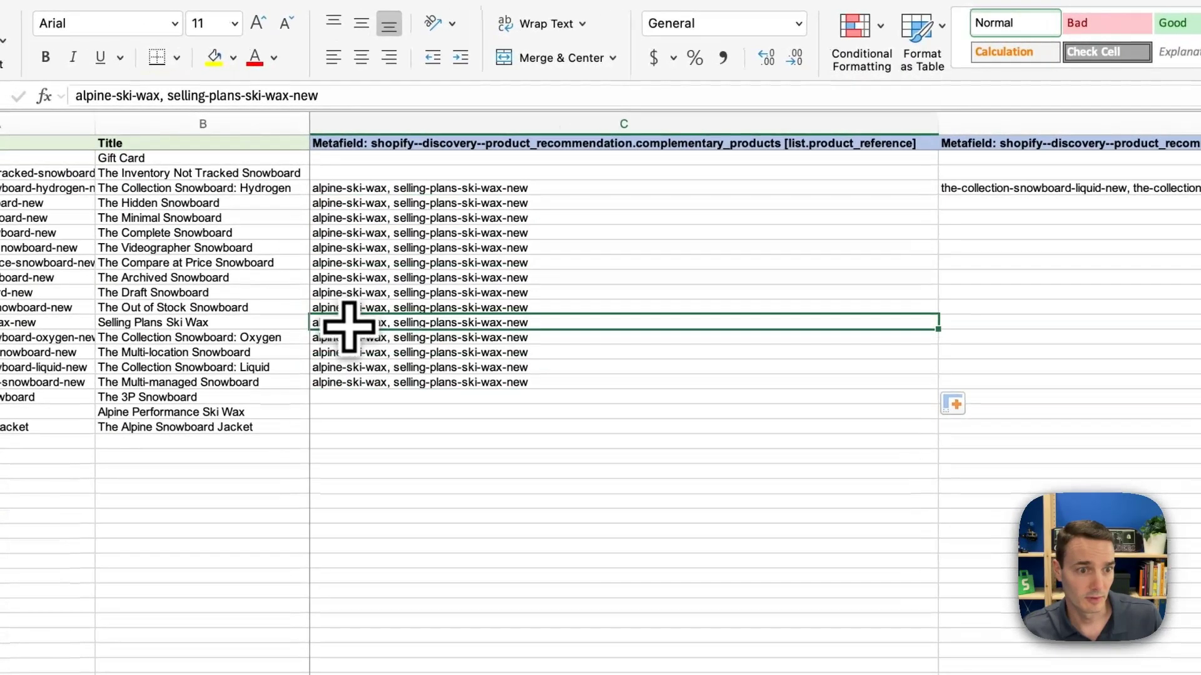
{"action": "key", "text": "Delete"}
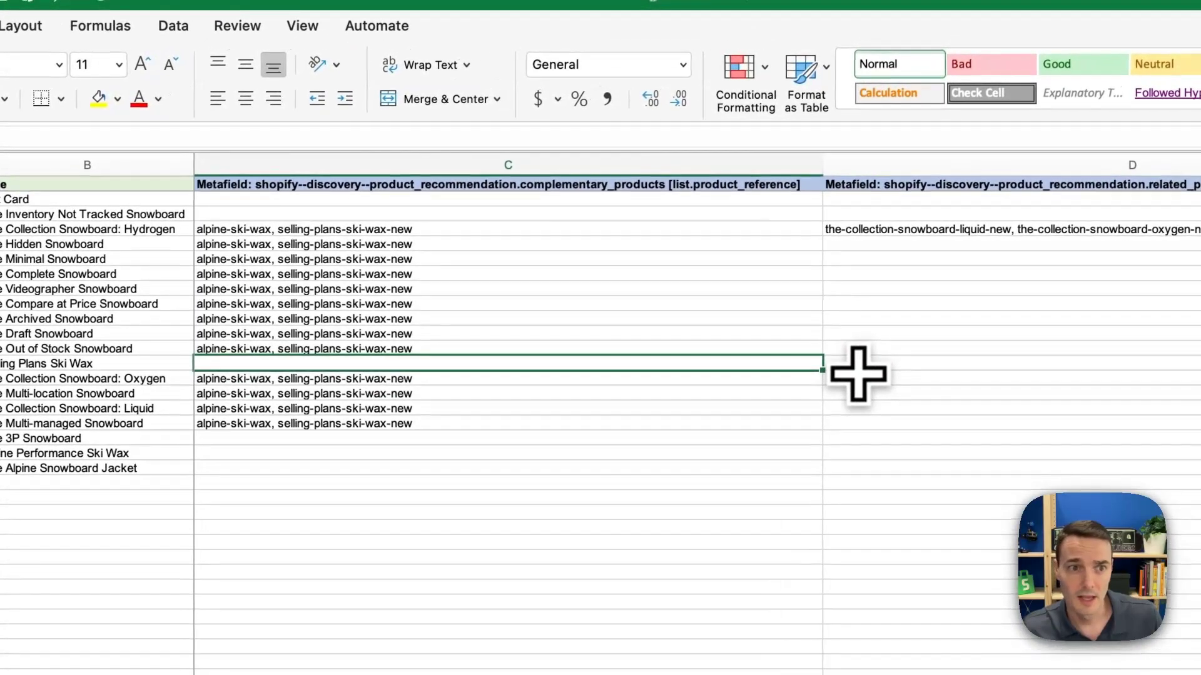
{"action": "left_click", "coordinate": [496, 288]}
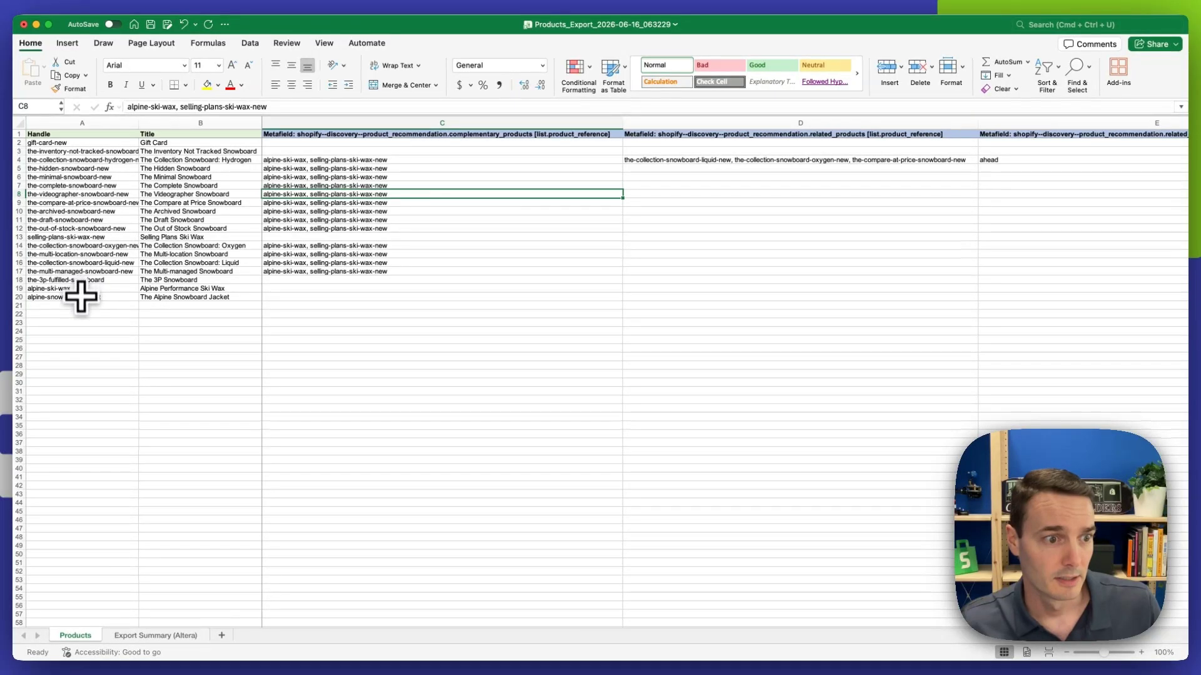
- Enter "alpine-snowboard-jacket, alpine-ski-wax" as the related_products value for The Complete Snowboard, copying the jacket's handle from the Handle column
{"action": "left_click", "coordinate": [87, 299]}
{"action": "key", "text": "super+c"}
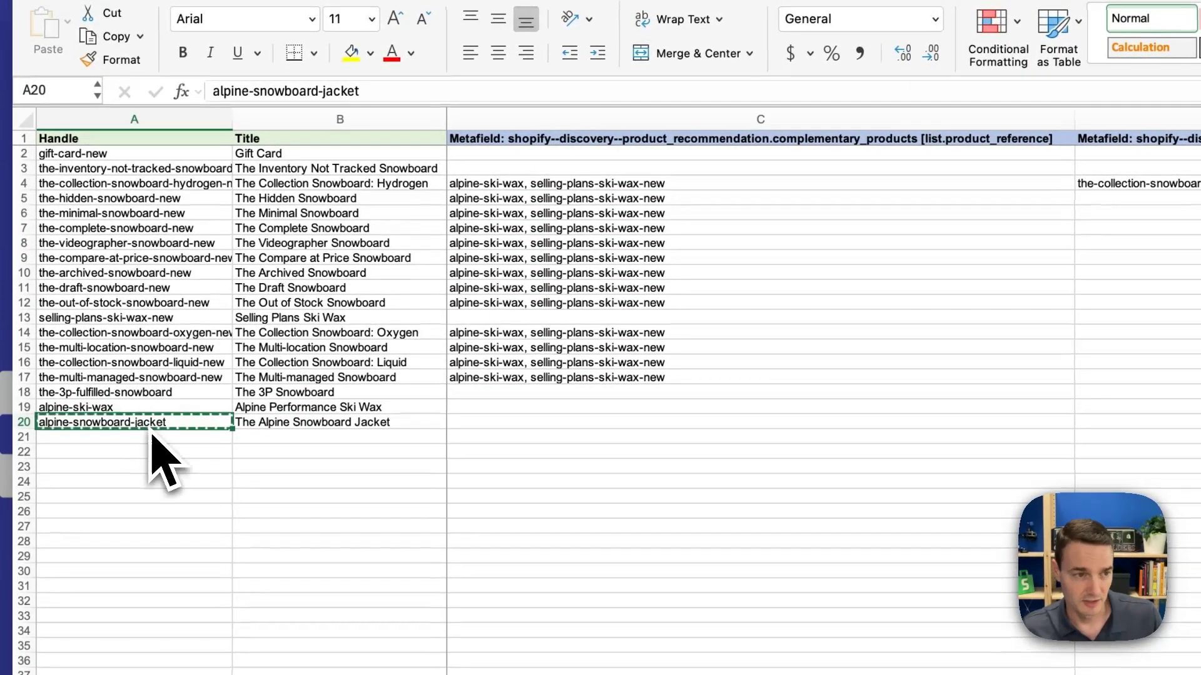
{"action": "left_click", "coordinate": [329, 231]}
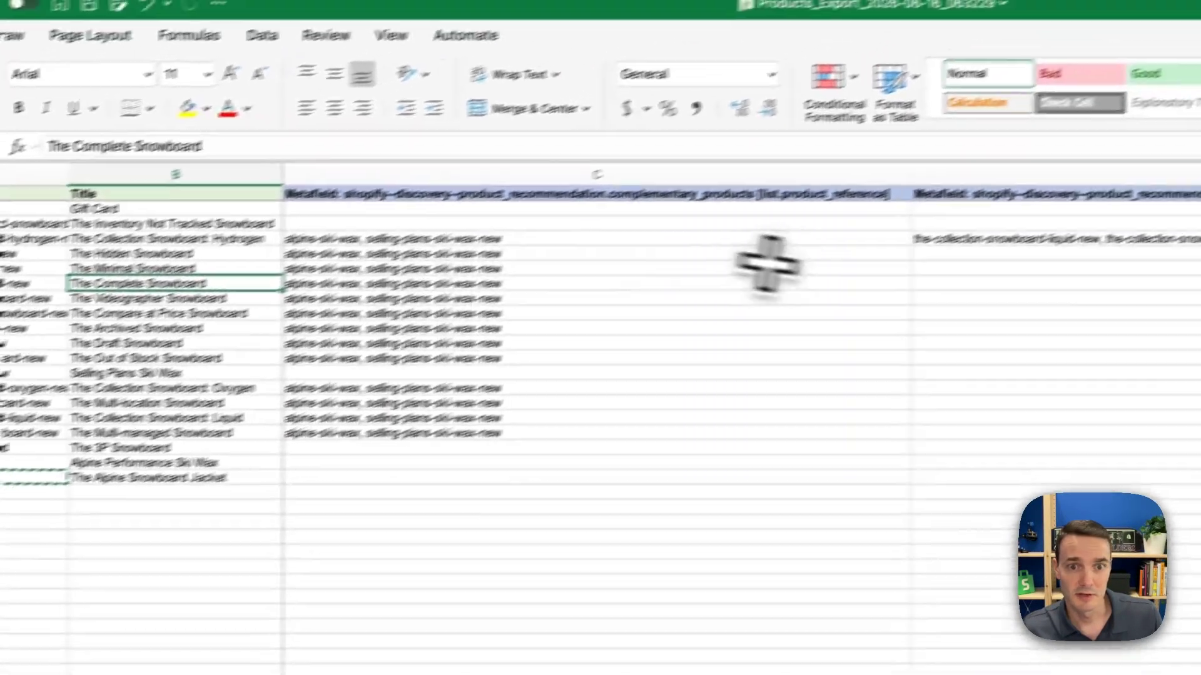
{"action": "left_click", "coordinate": [936, 283]}
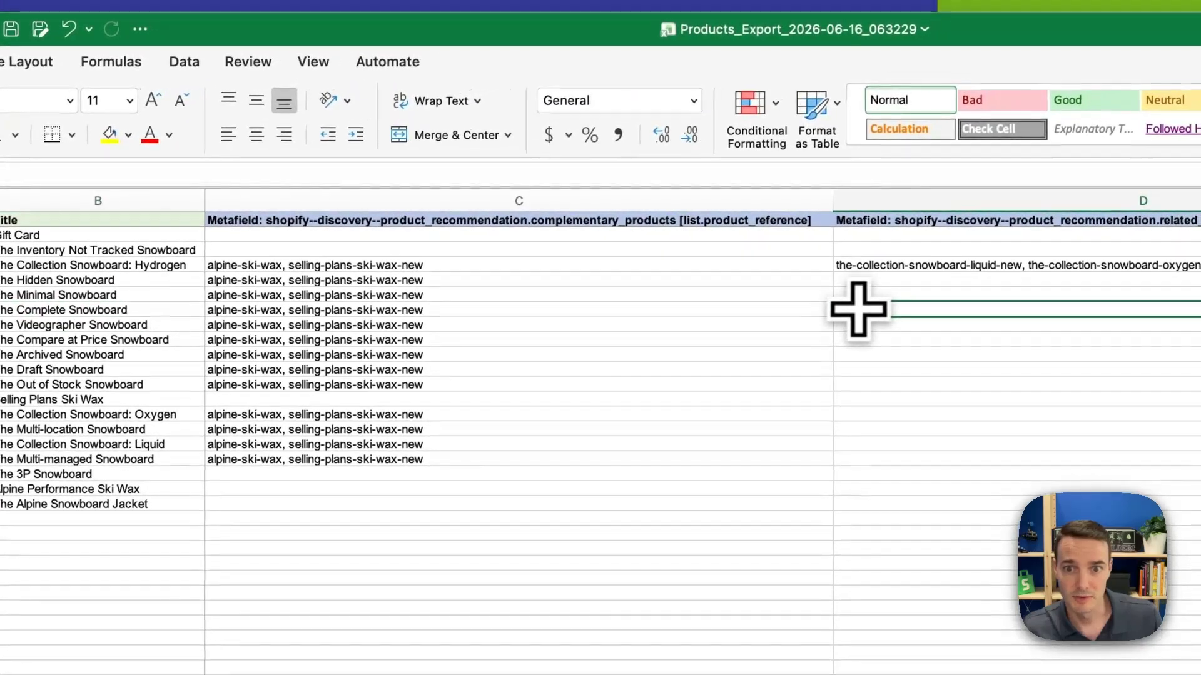
{"action": "key", "text": "super+v"}
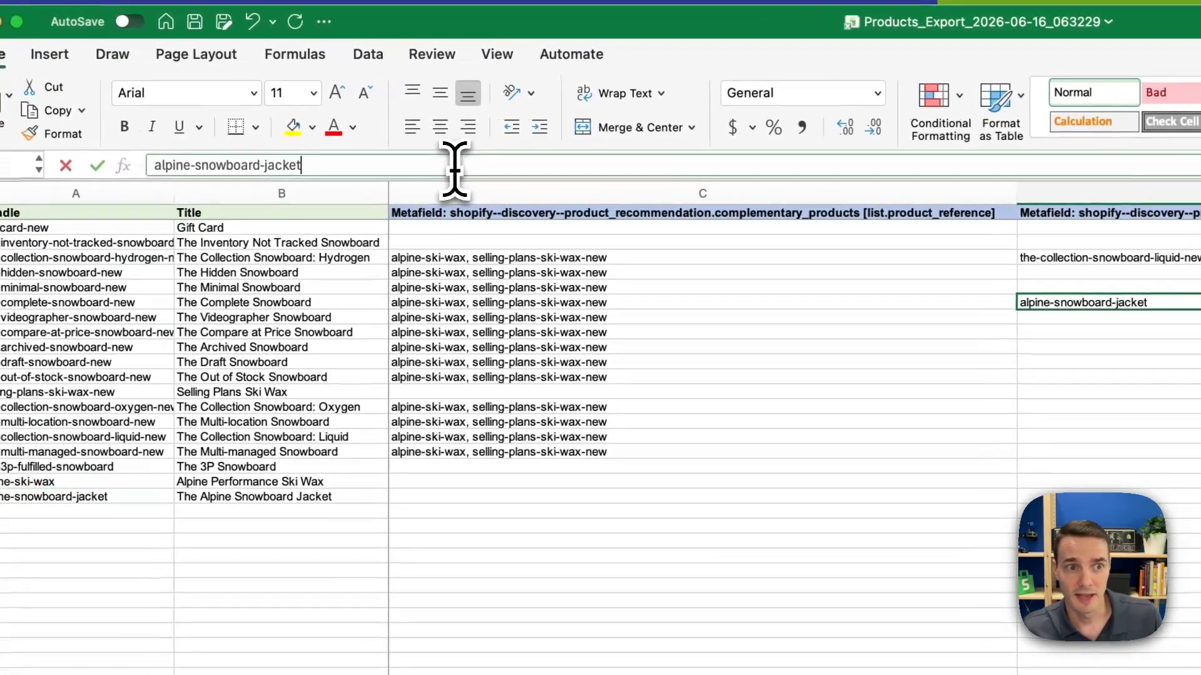
{"action": "left_click", "coordinate": [270, 174]}
{"action": "type", "text": ", "}
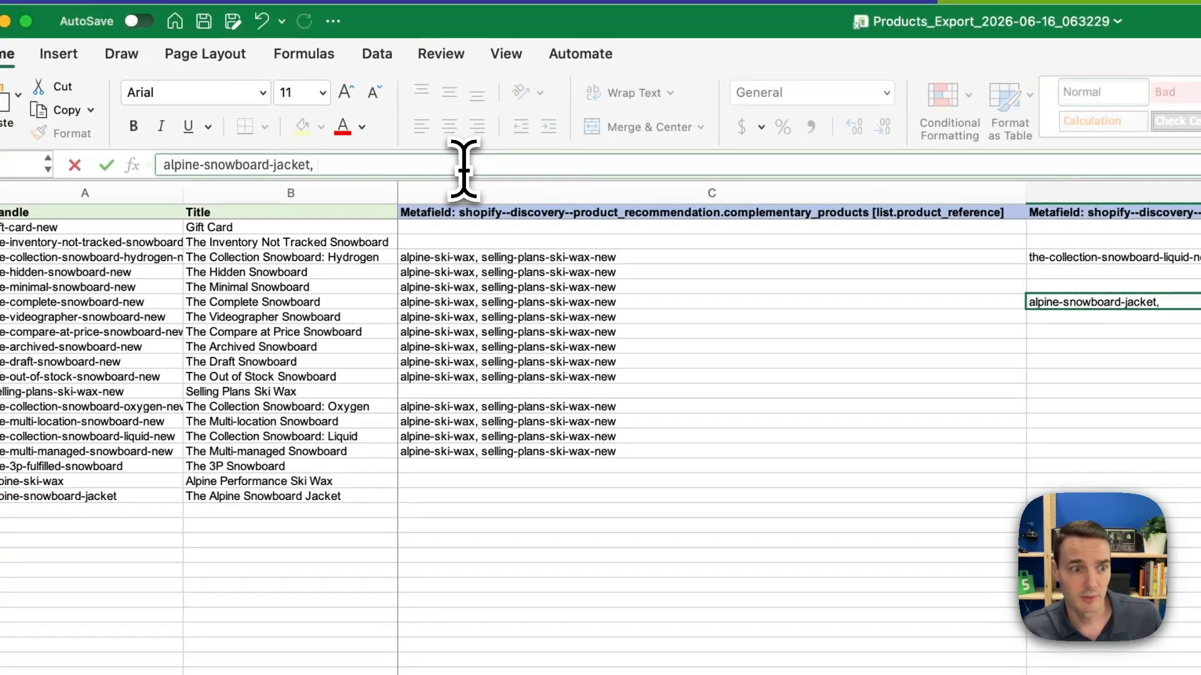
{"action": "type", "text": "ali"}
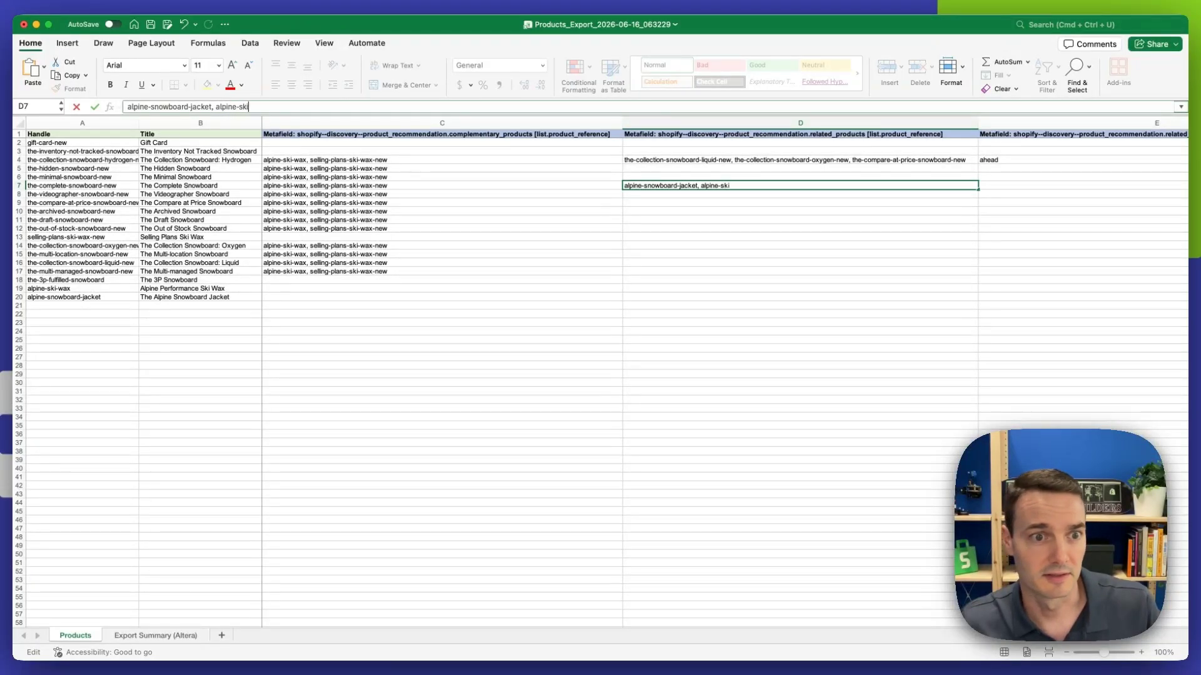
{"action": "type", "text": "x"}
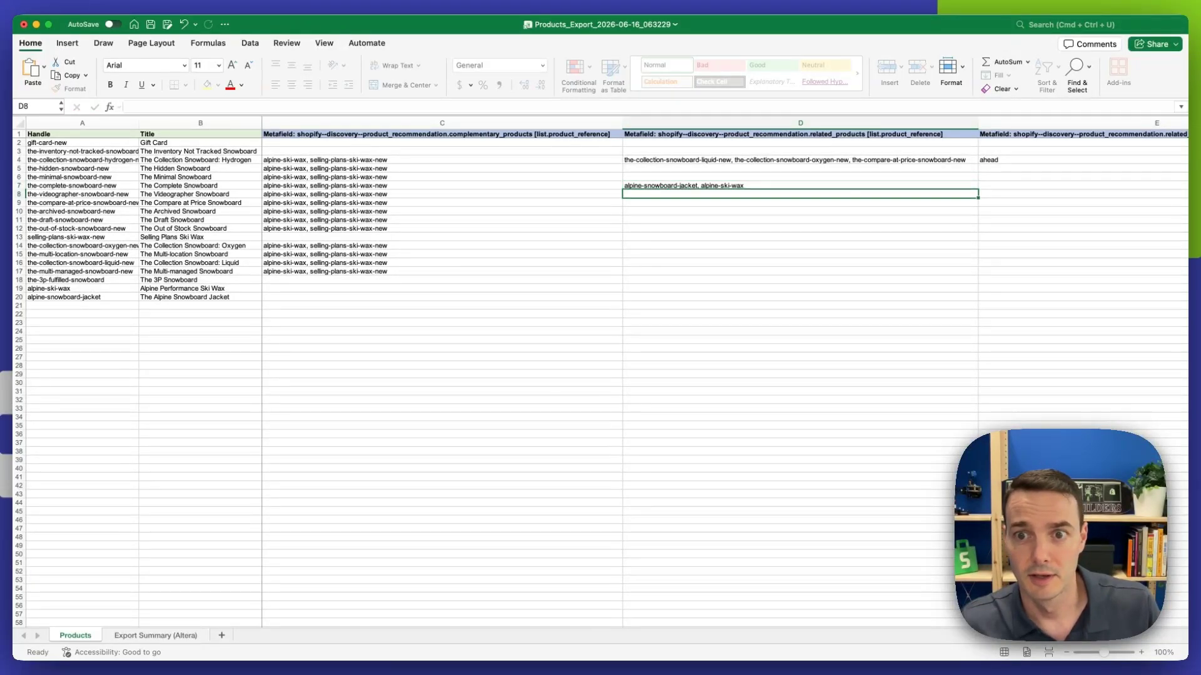
{"action": "key", "text": "Return"}
- For The Complete Snowboard, set related_products_display to "only manual" and product_search_boost.queries to "completely,snow,white"
{"action": "left_click", "coordinate": [1081, 186]}
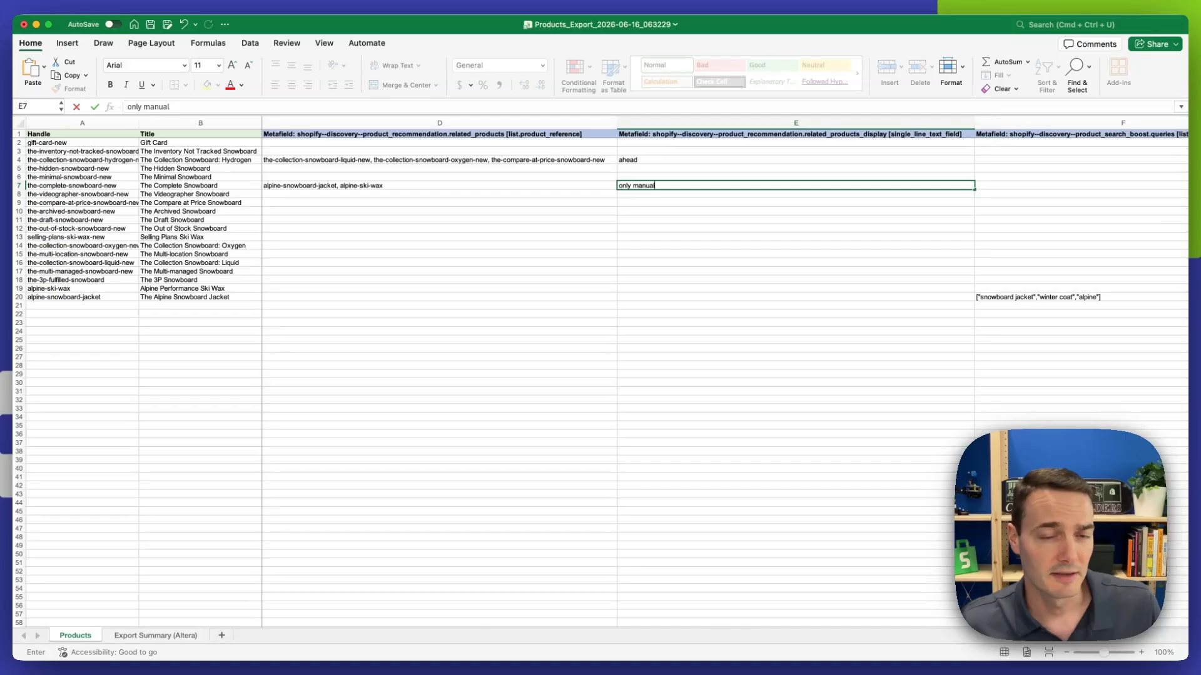
{"action": "key", "text": "Tab"}
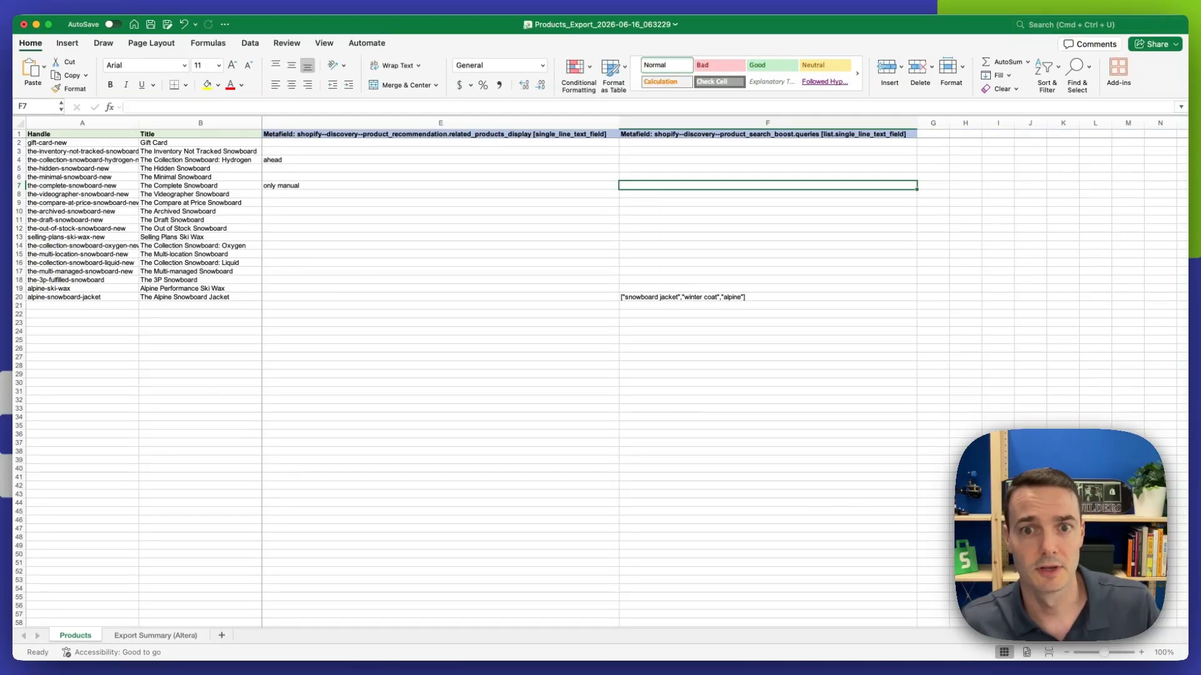
{"action": "type", "text": "compleet"}
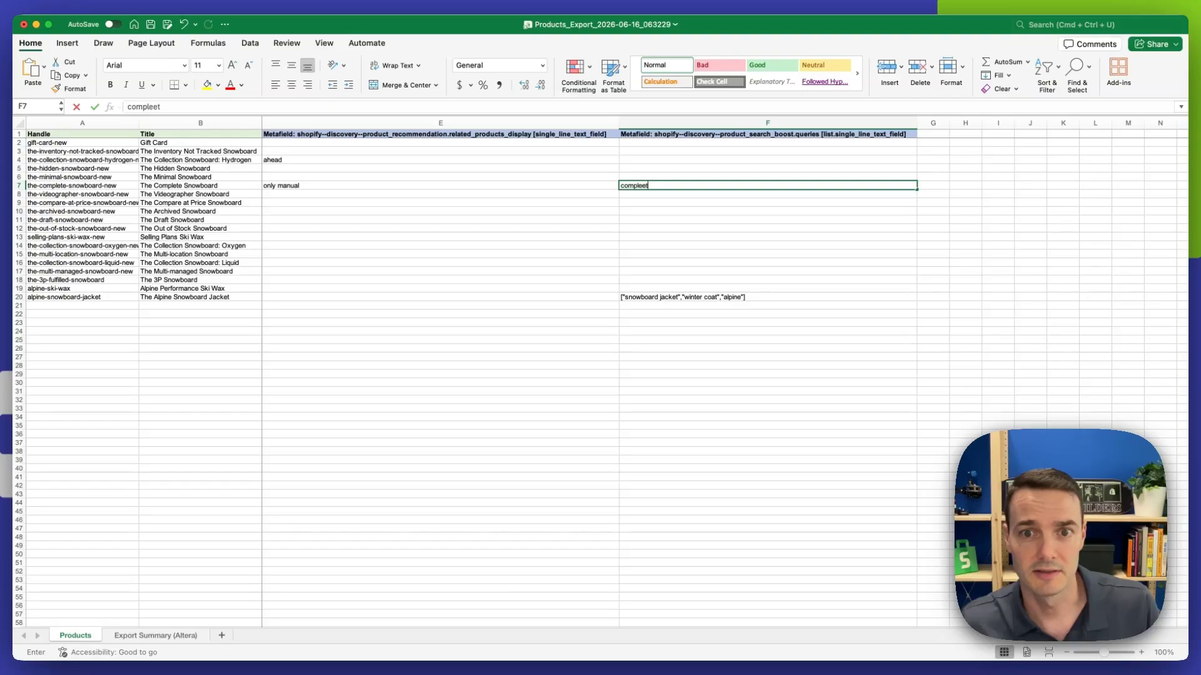
{"action": "key", "text": "BackSpace"}
{"action": "key", "text": "BackSpace"}
{"action": "type", "text": "tely,snow,white"}
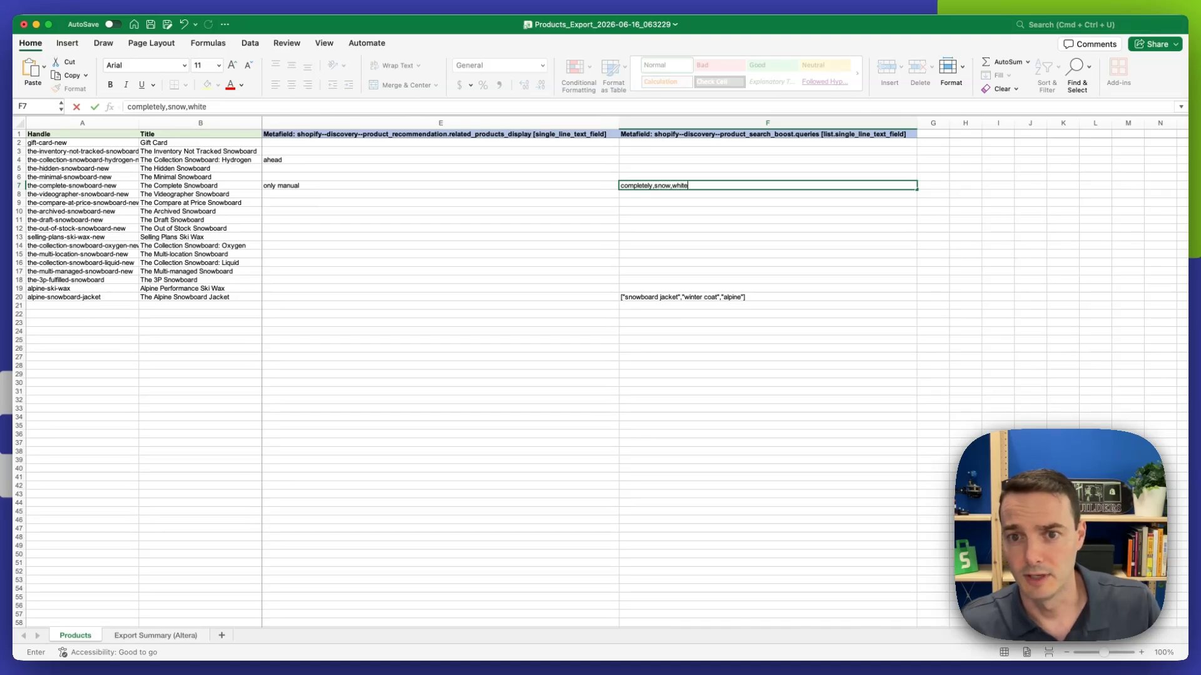
{"action": "key", "text": "Return"}
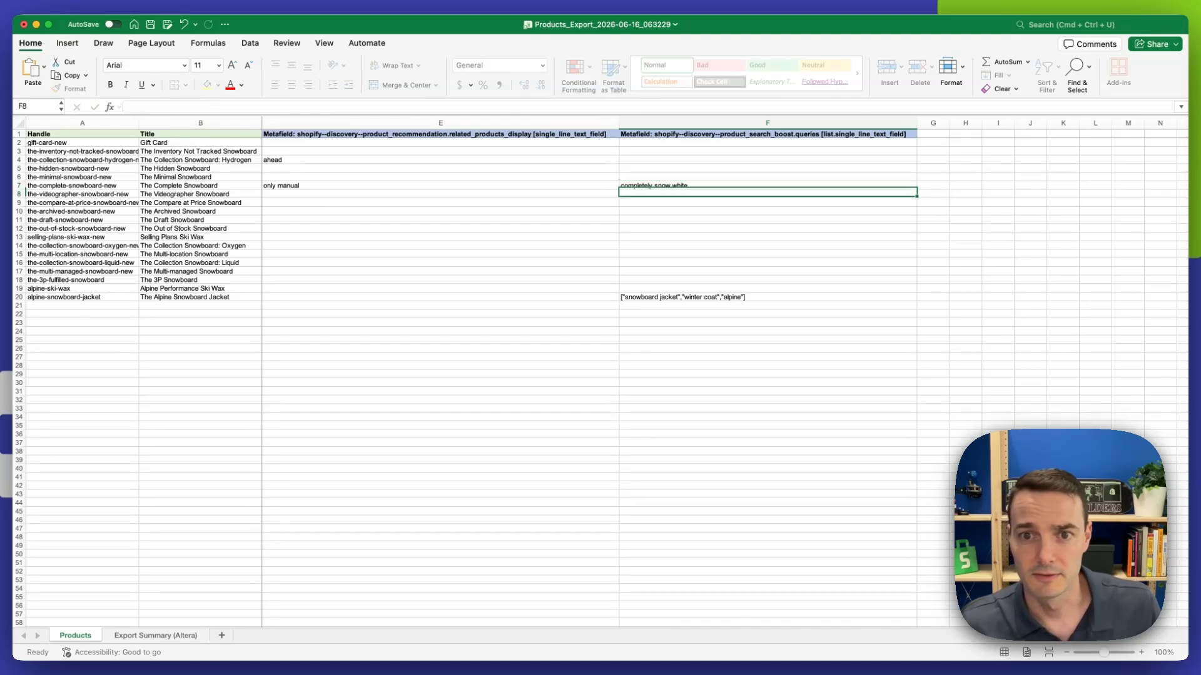
- Save the spreadsheet, switch to Altera in the browser, and upload Products_Export_2026-06-16_063229.xlsx as import data
{"action": "scroll", "coordinate": [624, 246], "scroll_direction": "left", "scroll_amount": 3}
{"action": "scroll", "coordinate": [624, 247], "scroll_direction": "left", "scroll_amount": 5}
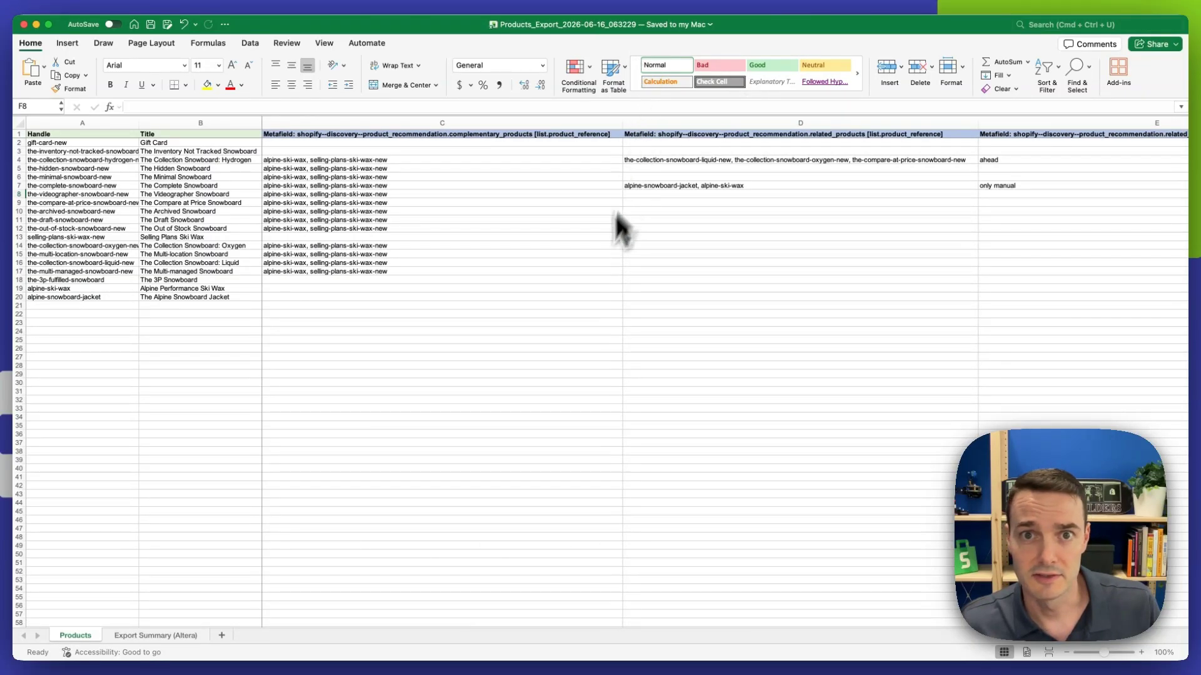
{"action": "key", "text": "super+Tab"}
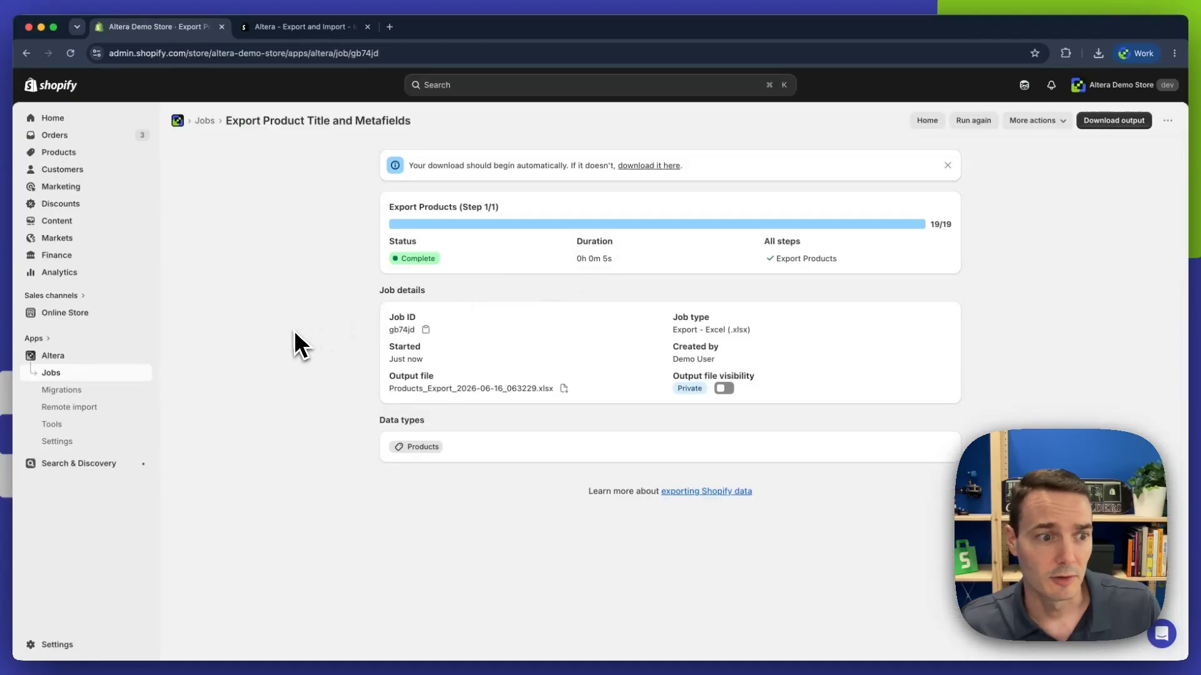
{"action": "left_click", "coordinate": [44, 358]}
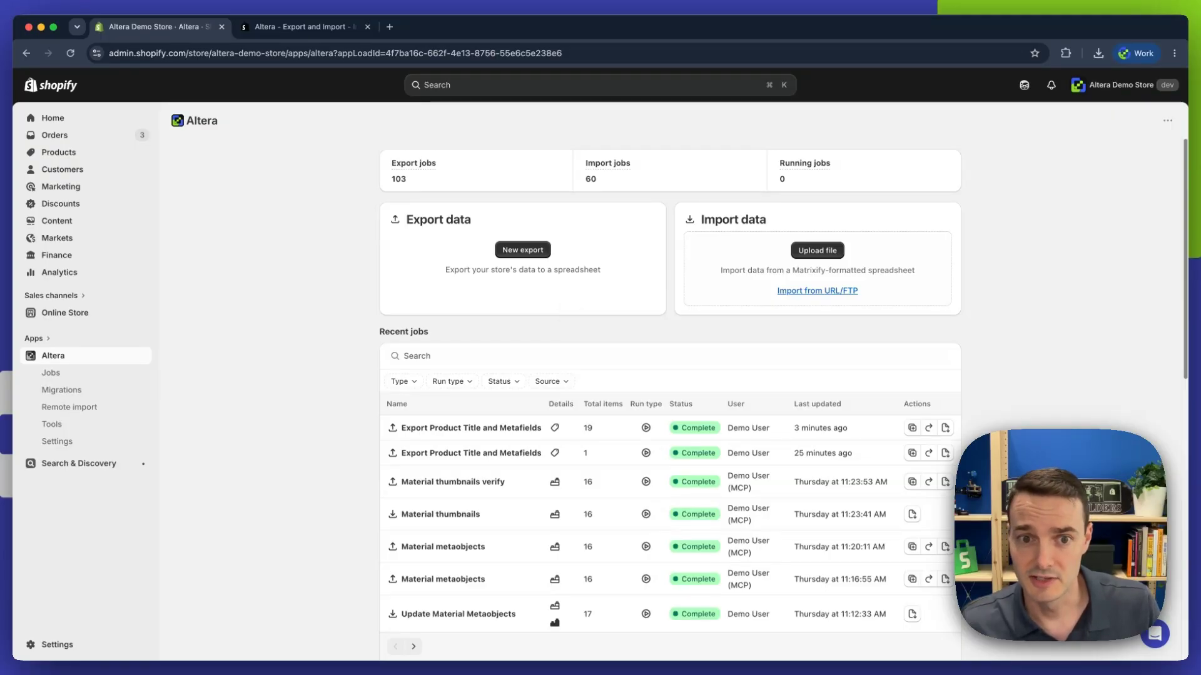
{"action": "left_click", "coordinate": [818, 251]}
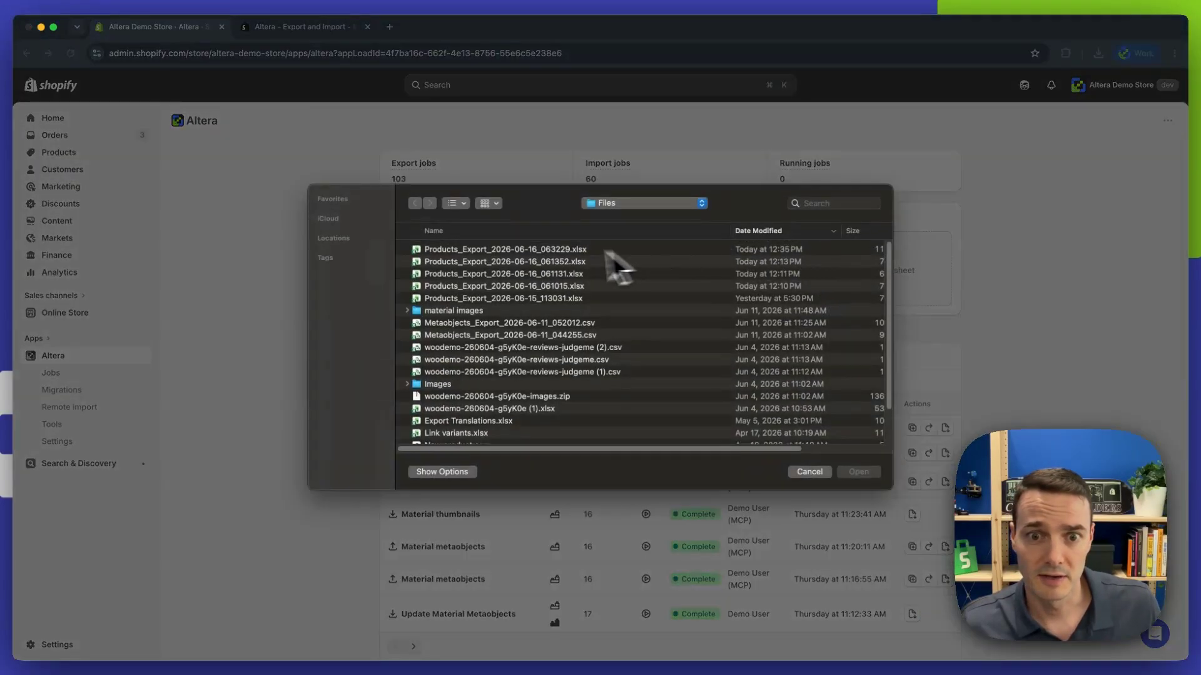
{"action": "left_click", "coordinate": [560, 252]}
{"action": "double_click", "coordinate": [566, 253]}
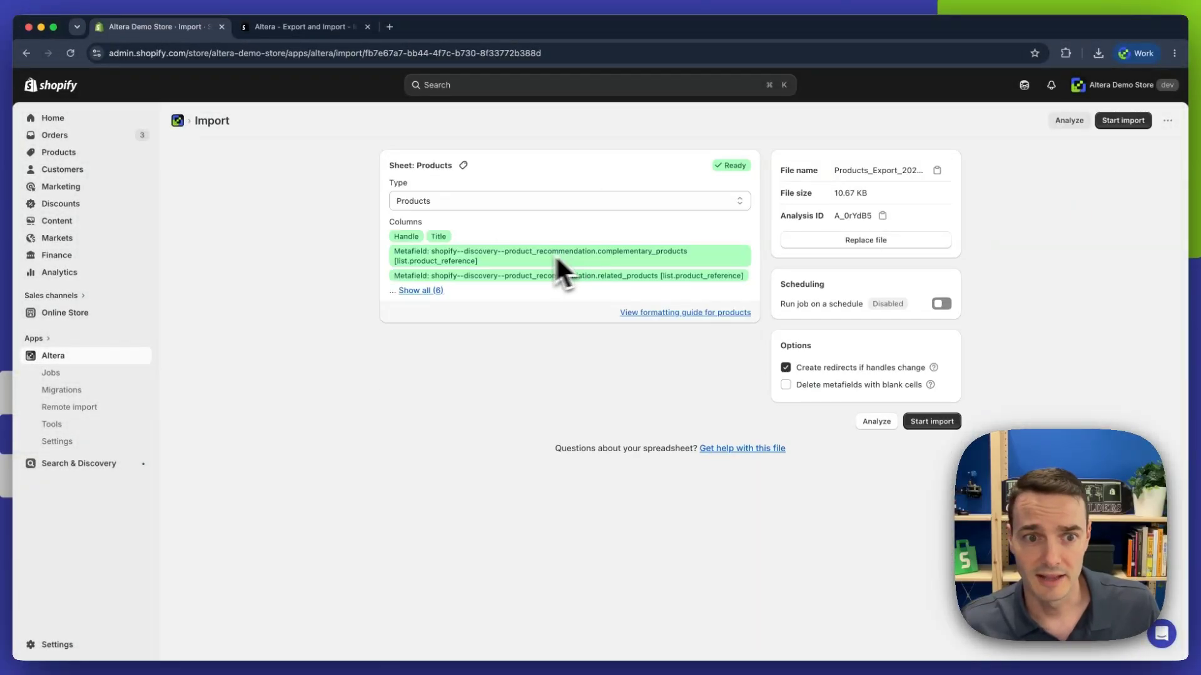
- Show all columns detected in the uploaded Products sheet and check them against the spreadsheet in Excel
{"action": "left_click", "coordinate": [428, 292]}
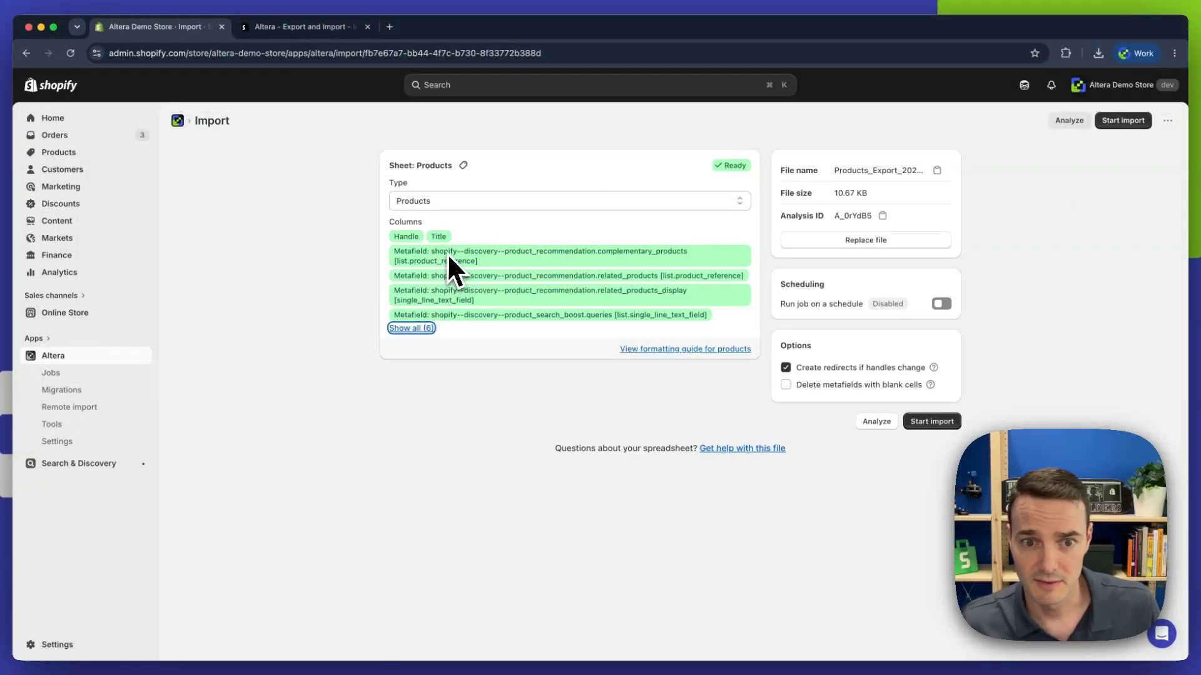
{"action": "left_click", "coordinate": [482, 361]}
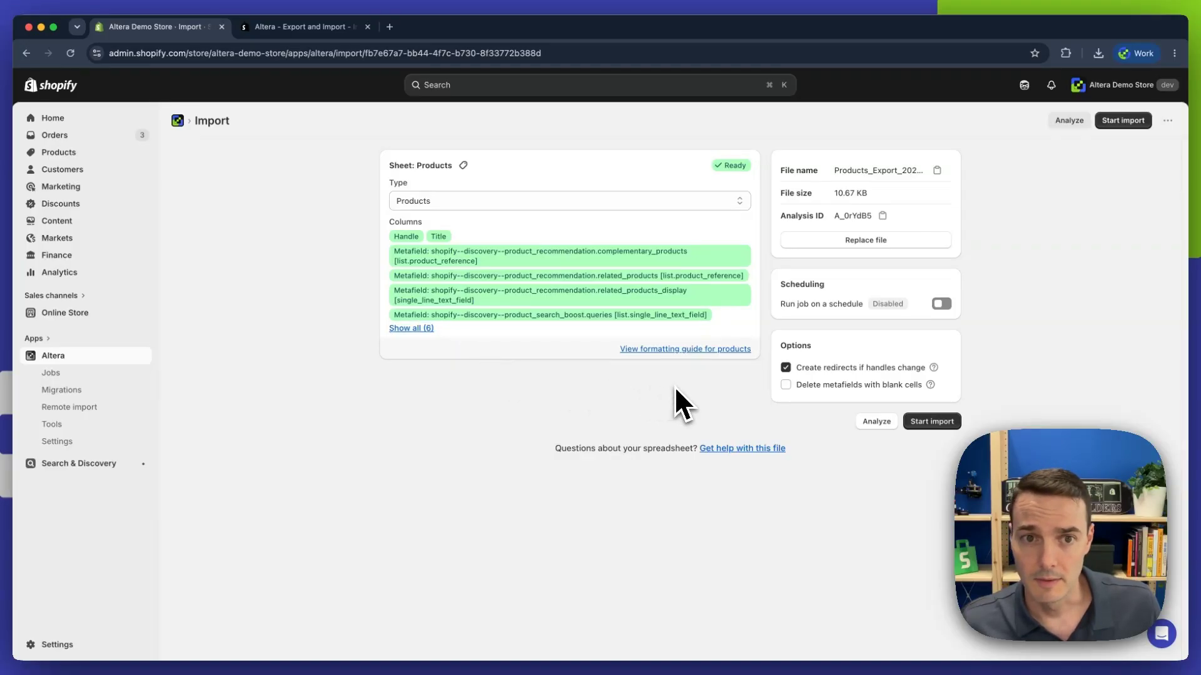
{"action": "key", "text": "super+Tab"}
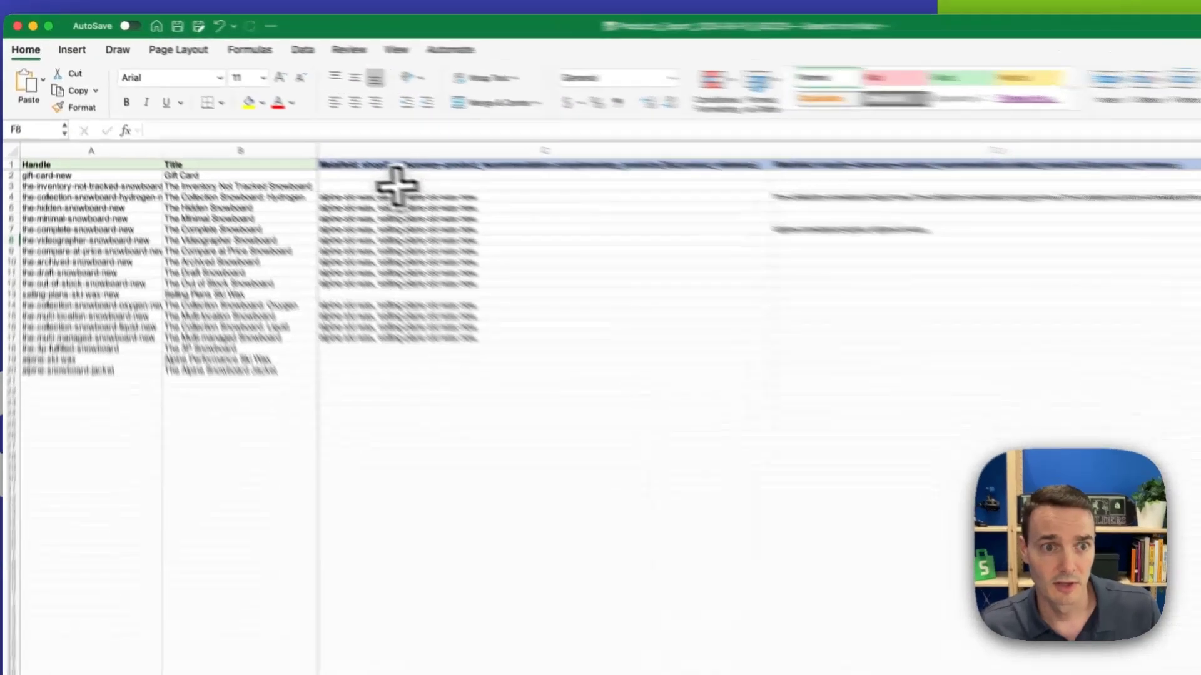
{"action": "left_click", "coordinate": [397, 185]}
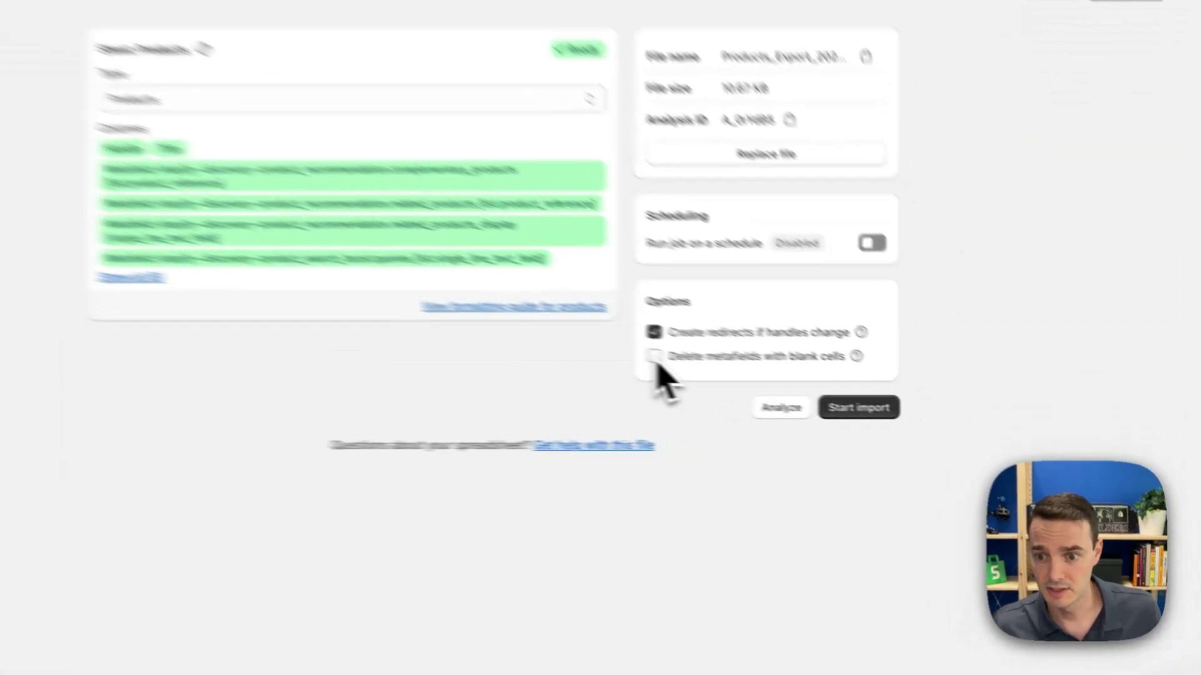
- Start the product import with redirects for changed handles enabled and deletion of metafields with blank cells disabled
{"action": "left_click", "coordinate": [789, 386]}
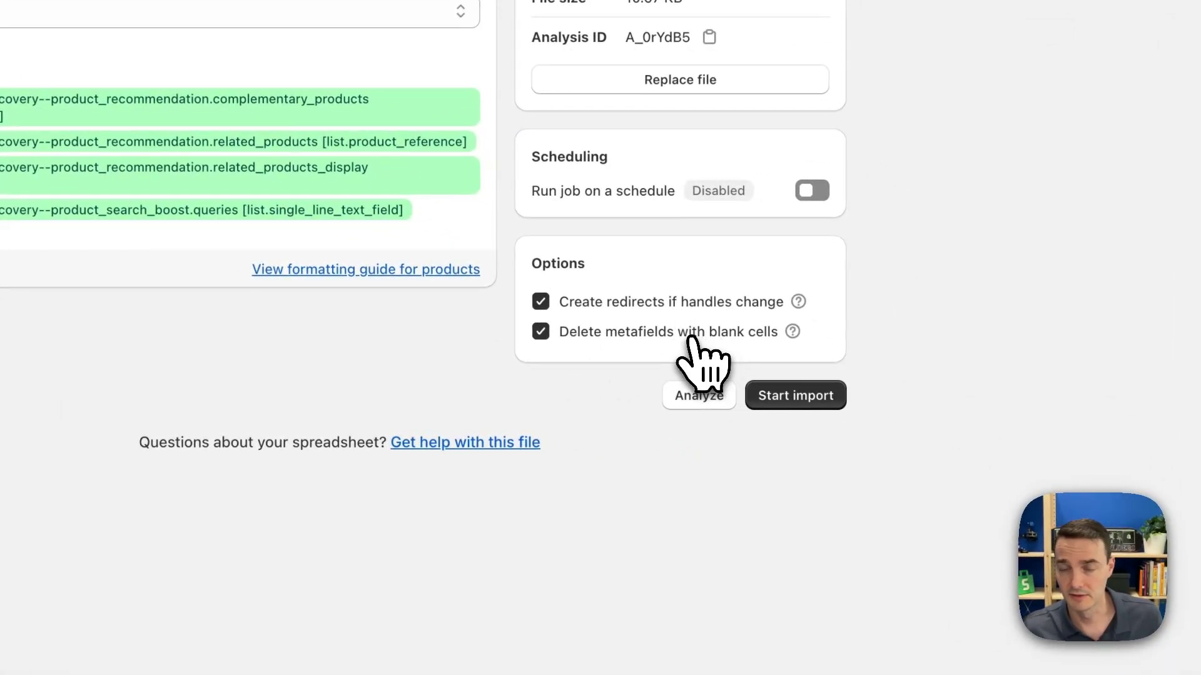
{"action": "left_click", "coordinate": [550, 337]}
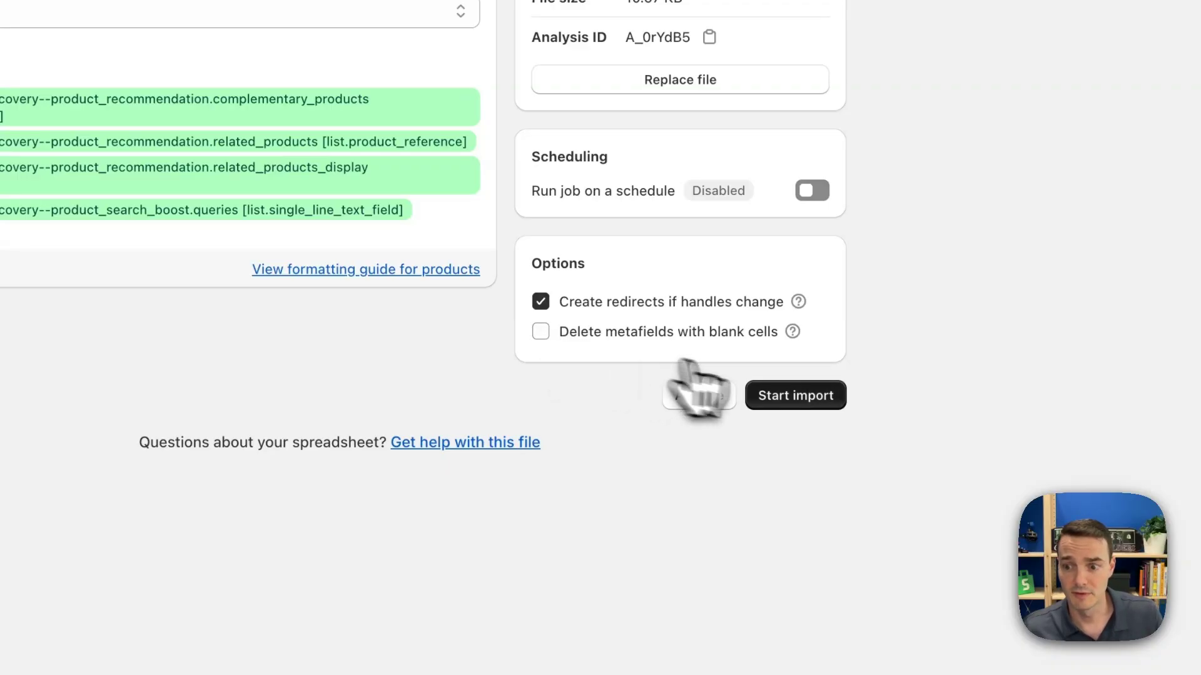
{"action": "left_click", "coordinate": [793, 396]}
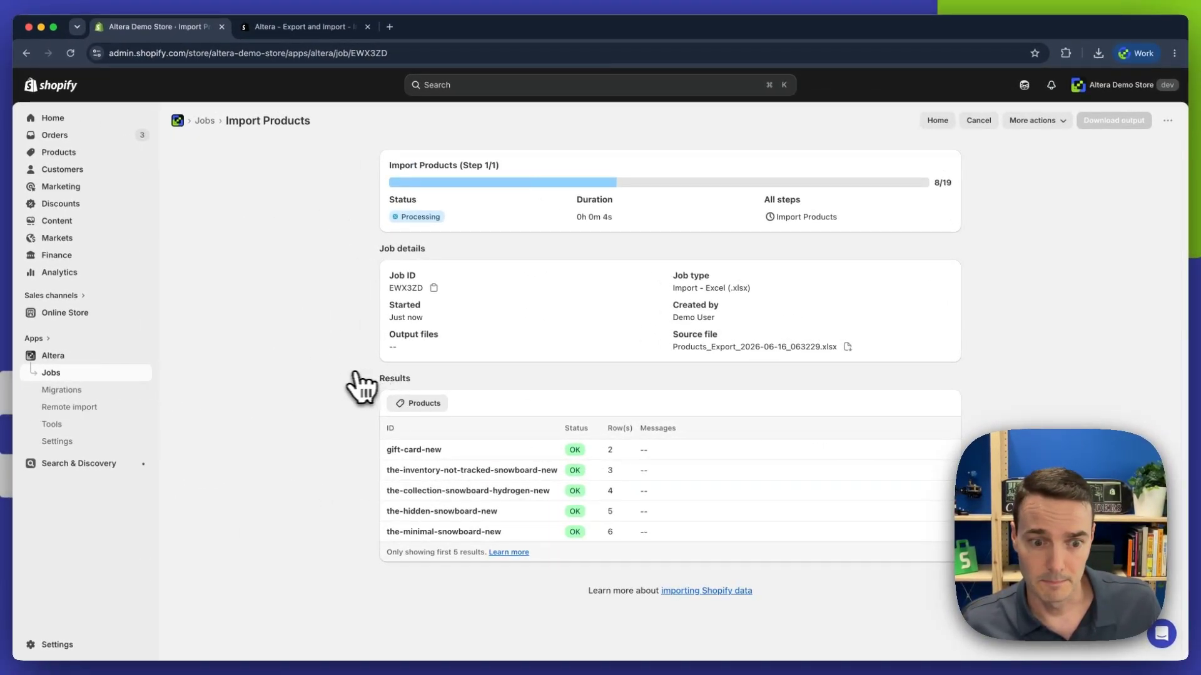
- Open the-complete-snowboard-new from the import results in a new browser tab and switch to its product page
{"action": "scroll", "coordinate": [343, 356], "scroll_direction": "down", "scroll_amount": 2}
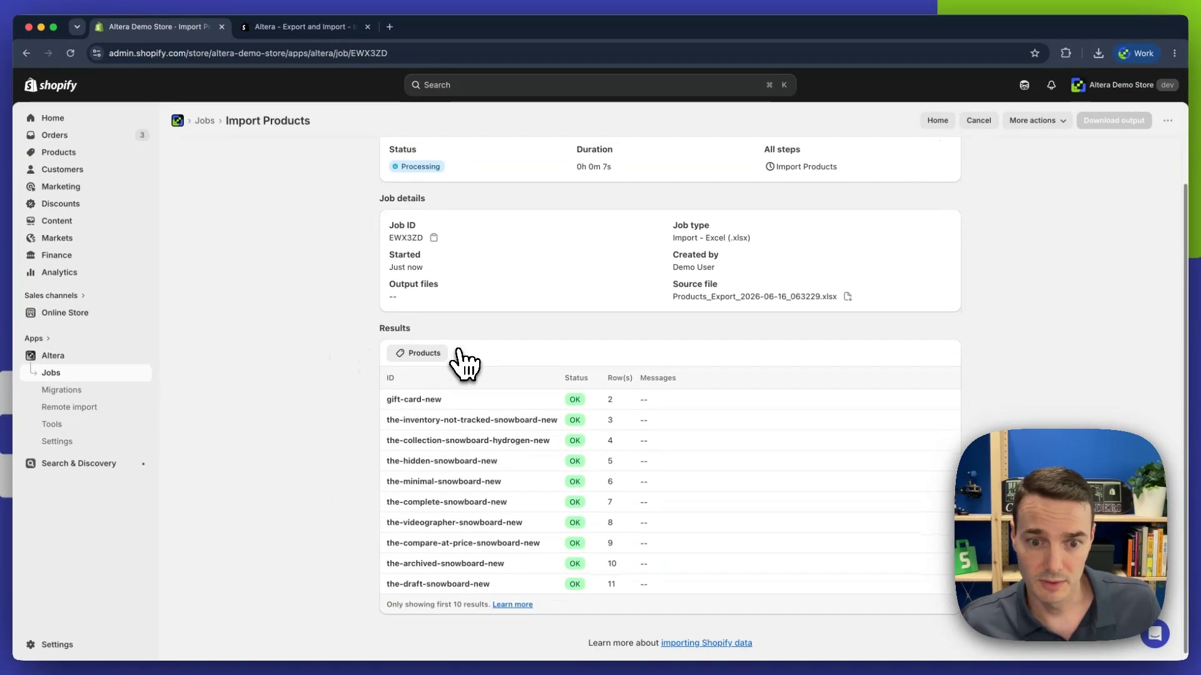
{"action": "right_click", "coordinate": [450, 512]}
{"action": "left_click", "coordinate": [486, 393]}
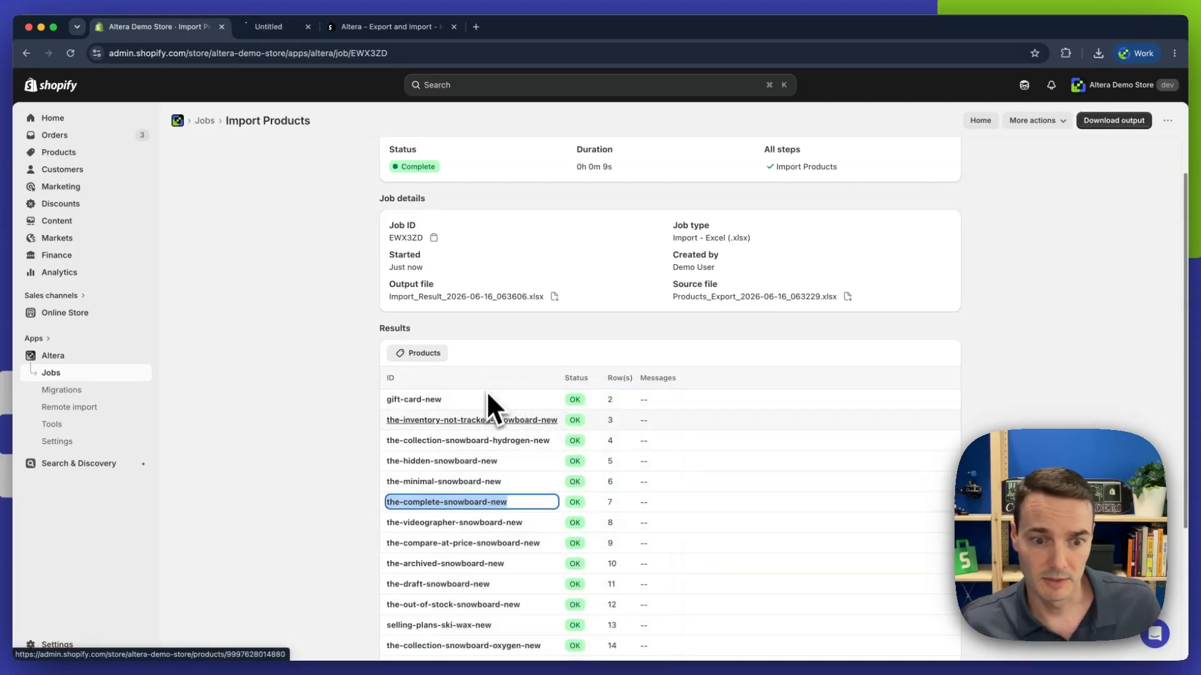
{"action": "left_click", "coordinate": [324, 32]}
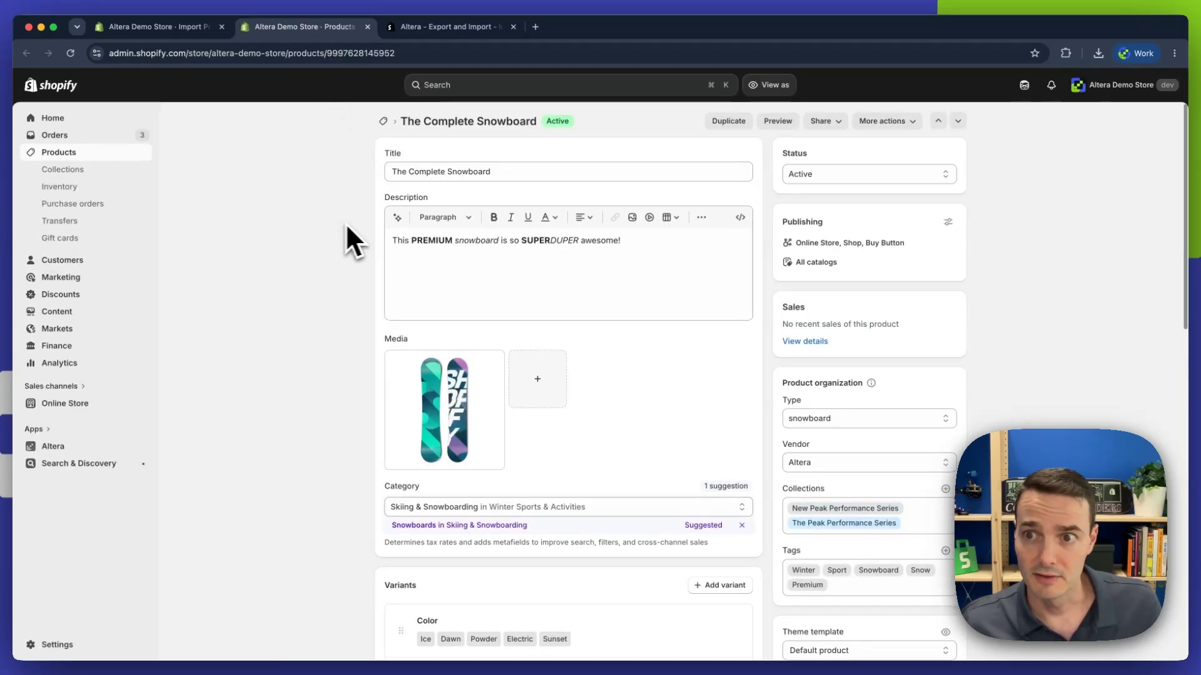
- Open the product boost search terms from The Complete Snowboard's page and check its terms in the Search & Discovery product boosts list
{"action": "left_click", "coordinate": [899, 125]}
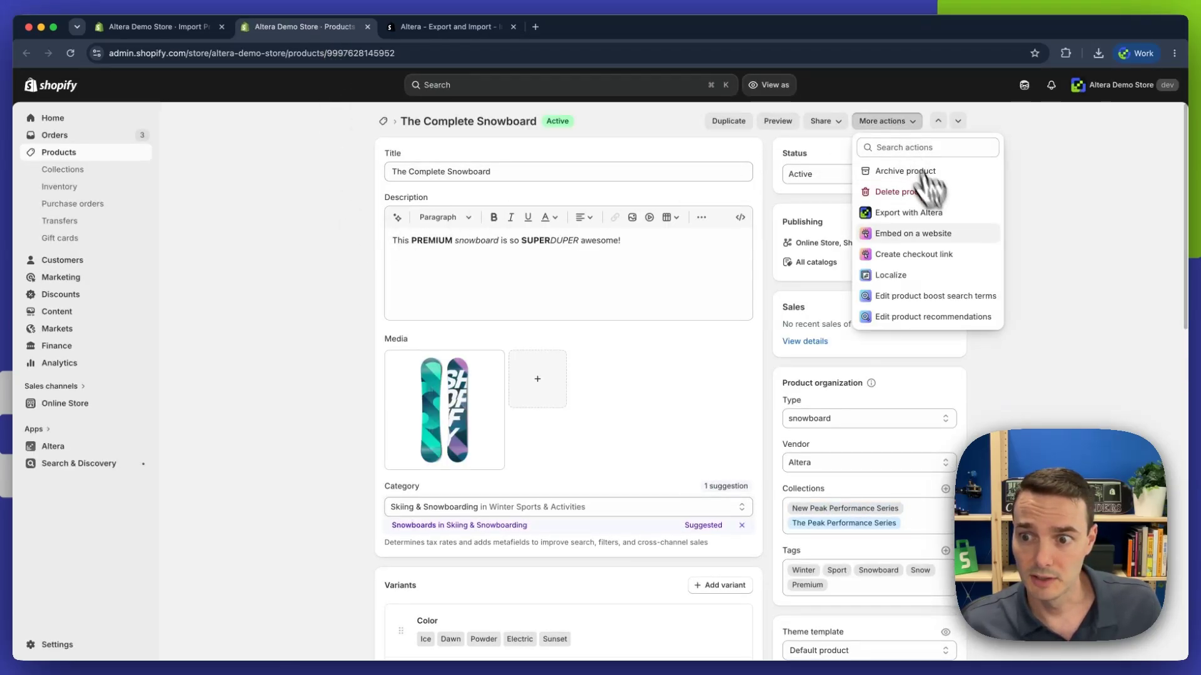
{"action": "left_click", "coordinate": [931, 297]}
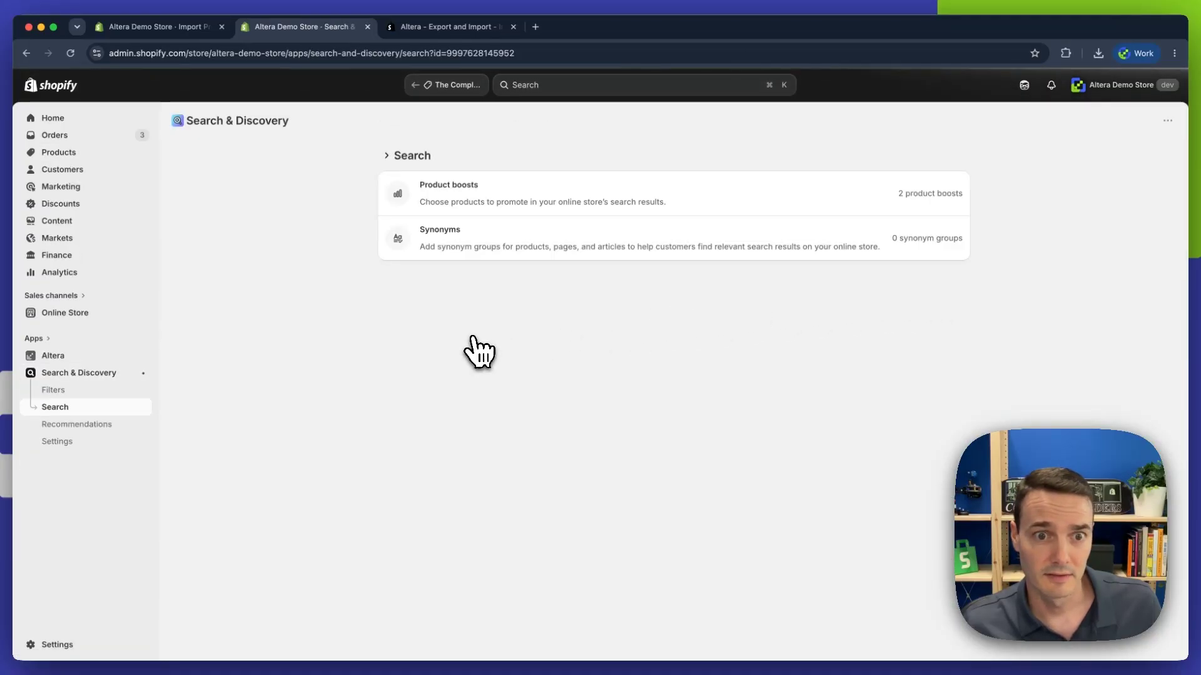
{"action": "left_click", "coordinate": [493, 205]}
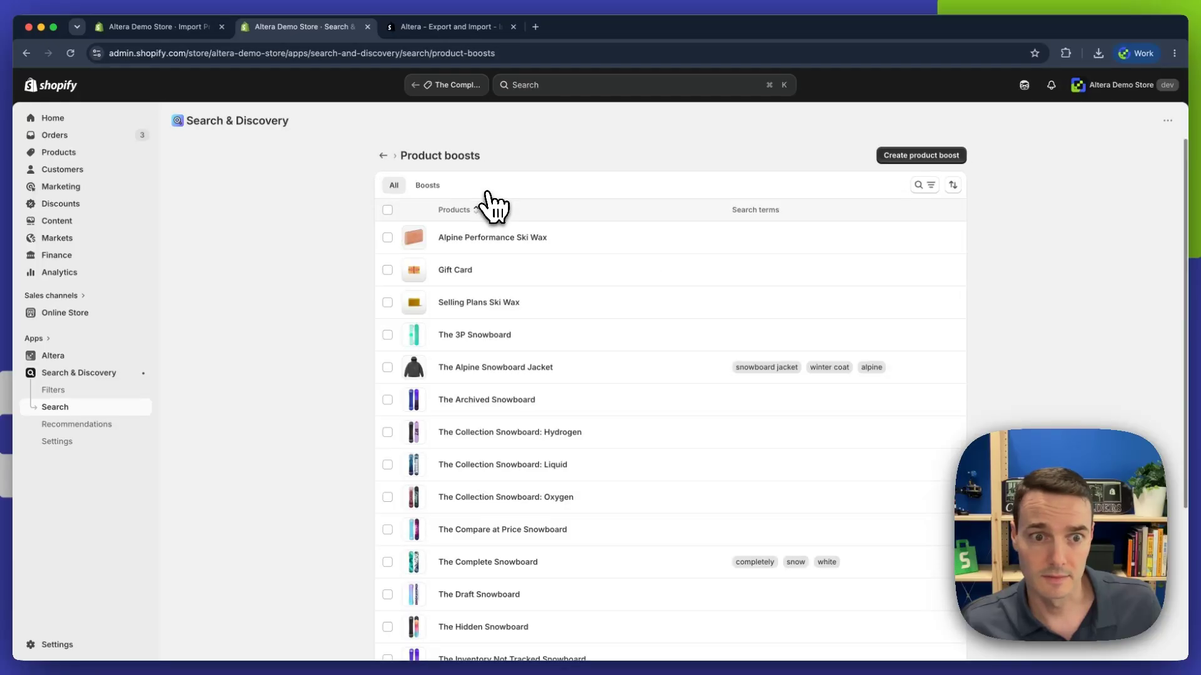
{"action": "scroll", "coordinate": [669, 335], "scroll_direction": "down", "scroll_amount": 3}
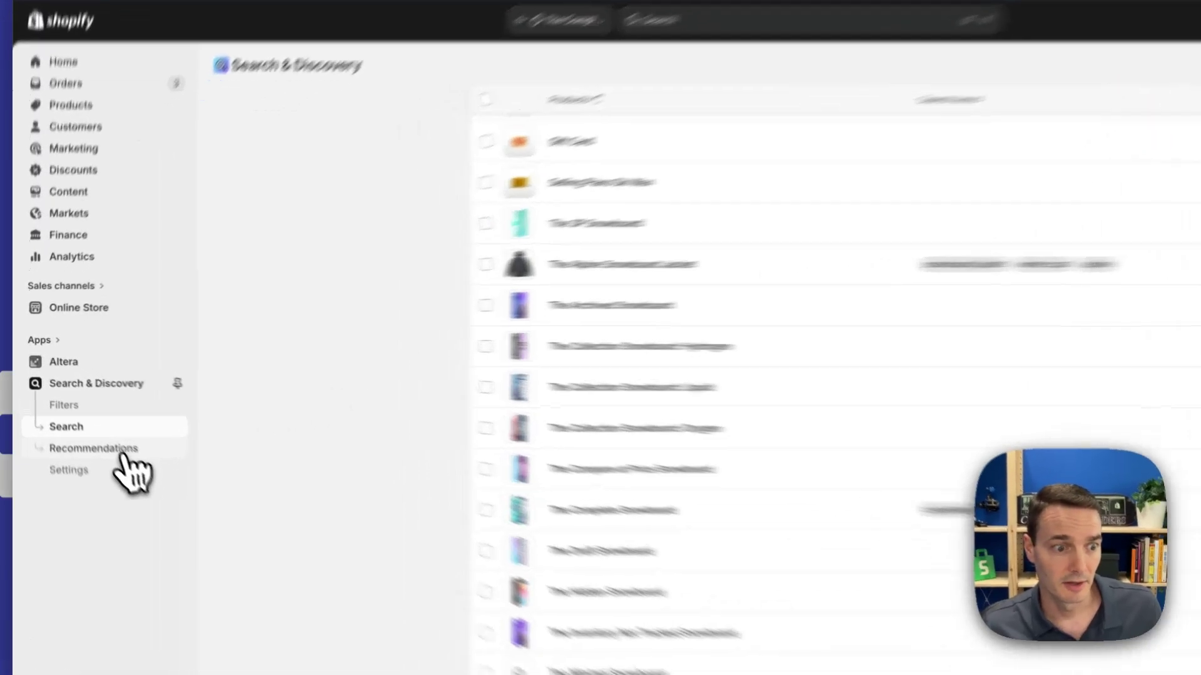
- Try to open the Recommendations page from within Search & Discovery, reloading the app's overview page between attempts
{"action": "left_click", "coordinate": [92, 428]}
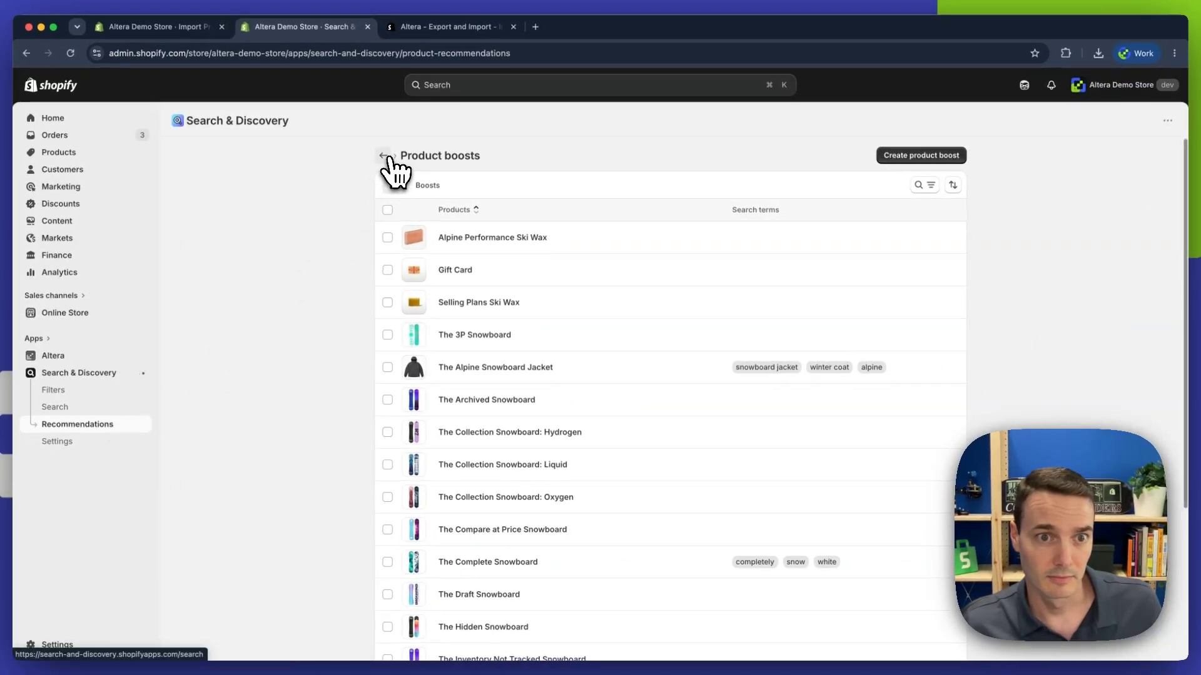
{"action": "left_click", "coordinate": [384, 157]}
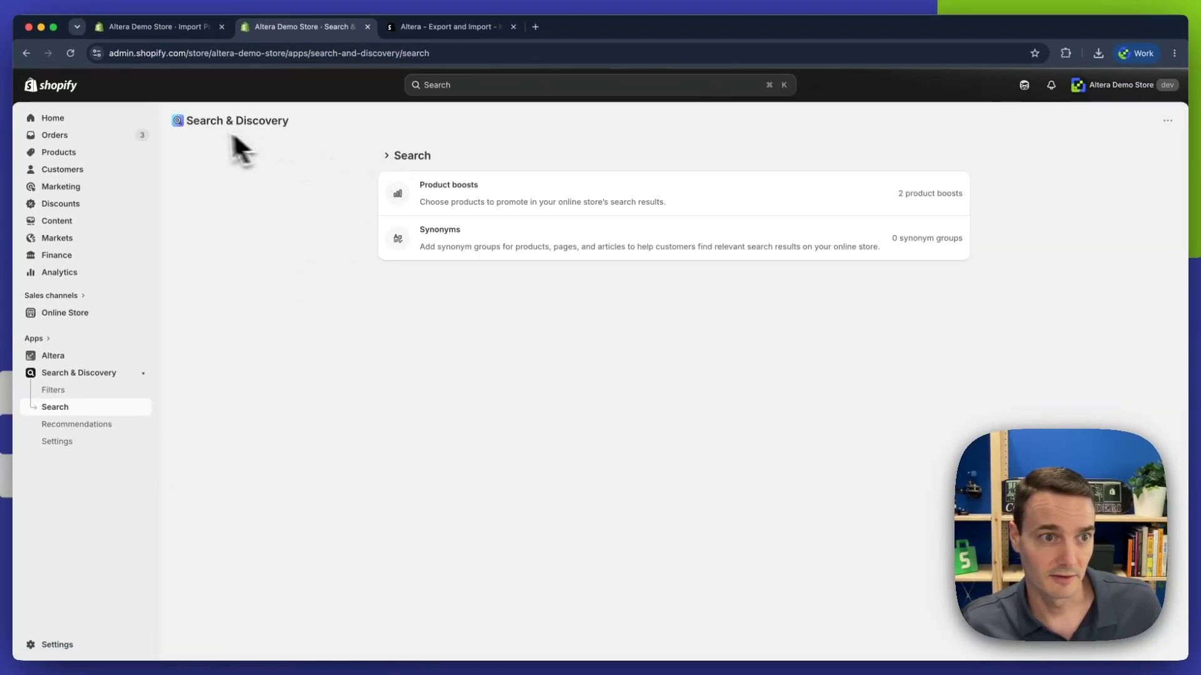
{"action": "left_click", "coordinate": [74, 373]}
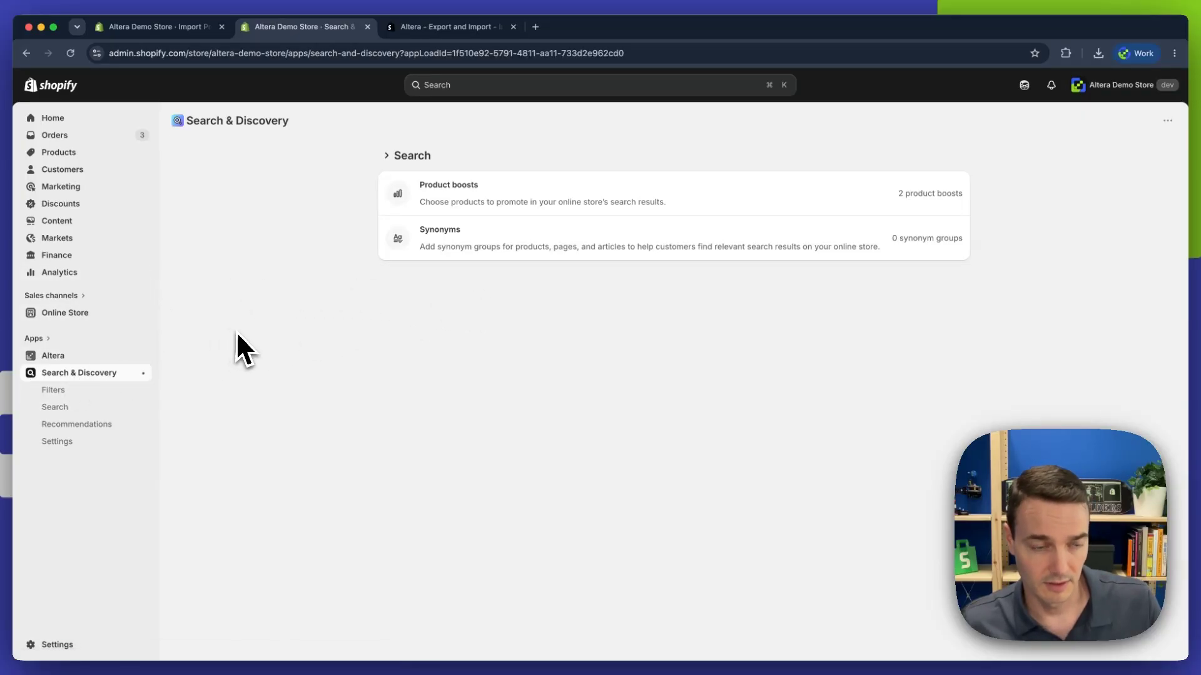
{"action": "key", "text": "super+r"}
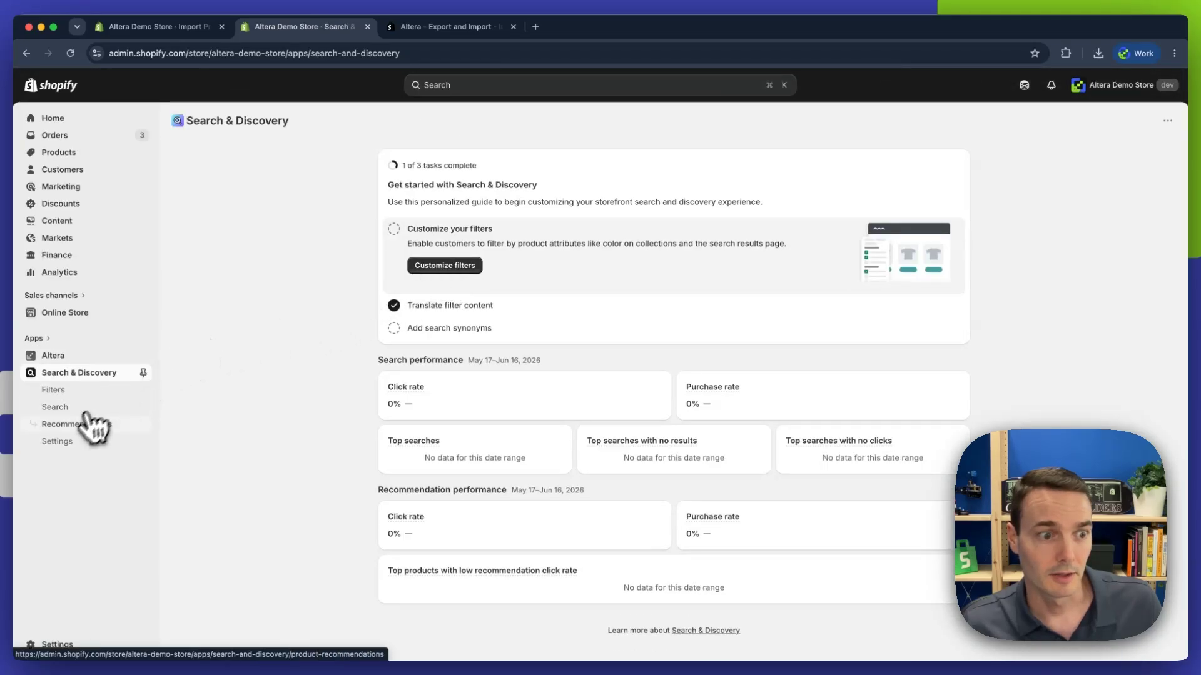
{"action": "left_click", "coordinate": [77, 425]}
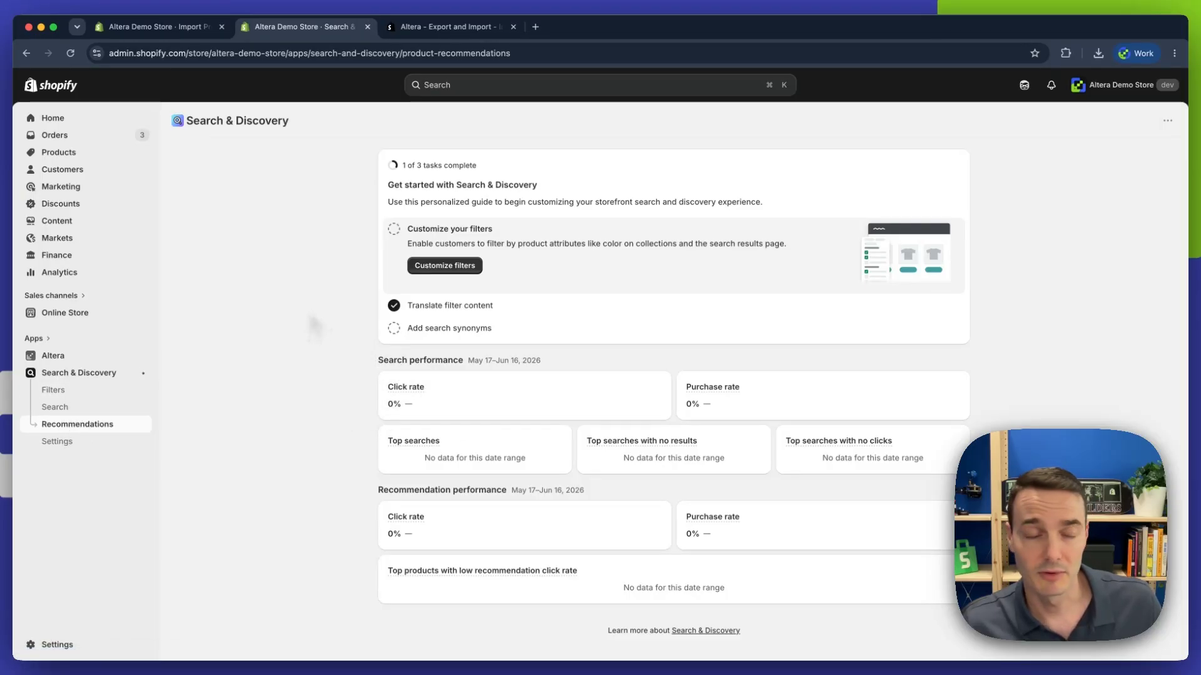
- Reopen The Complete Snowboard from the product list, open its product recommendations, and check its complementary and related products
{"action": "left_click", "coordinate": [59, 155]}
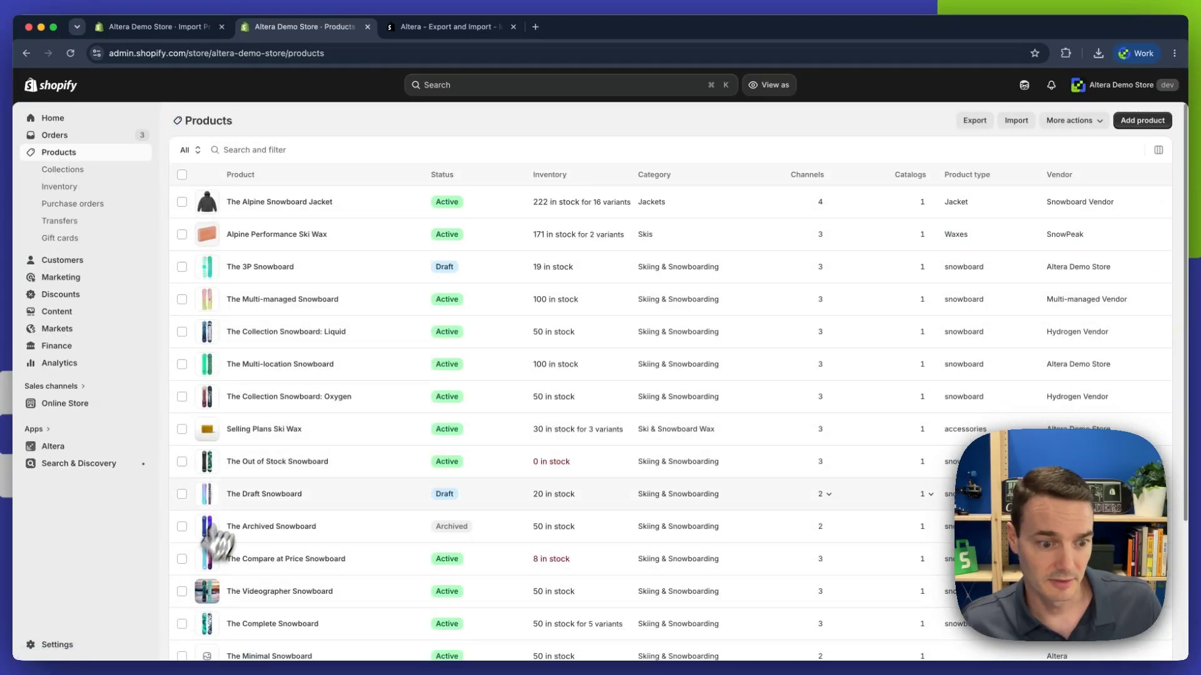
{"action": "left_click", "coordinate": [235, 624]}
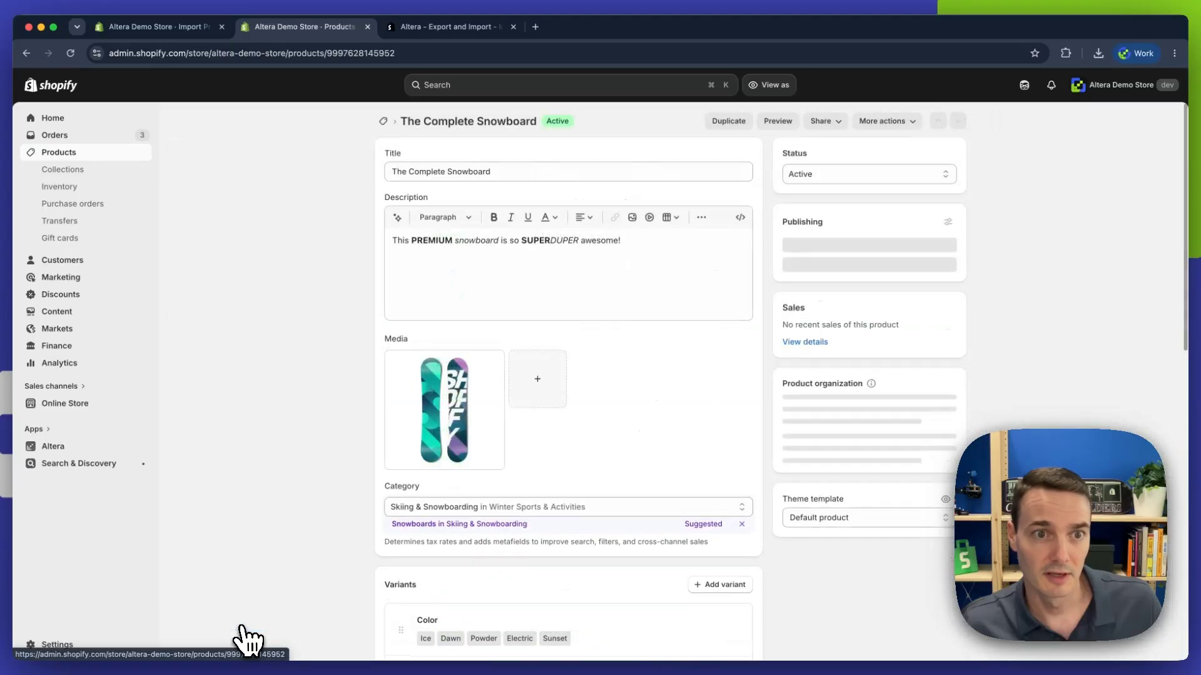
{"action": "left_click", "coordinate": [899, 125]}
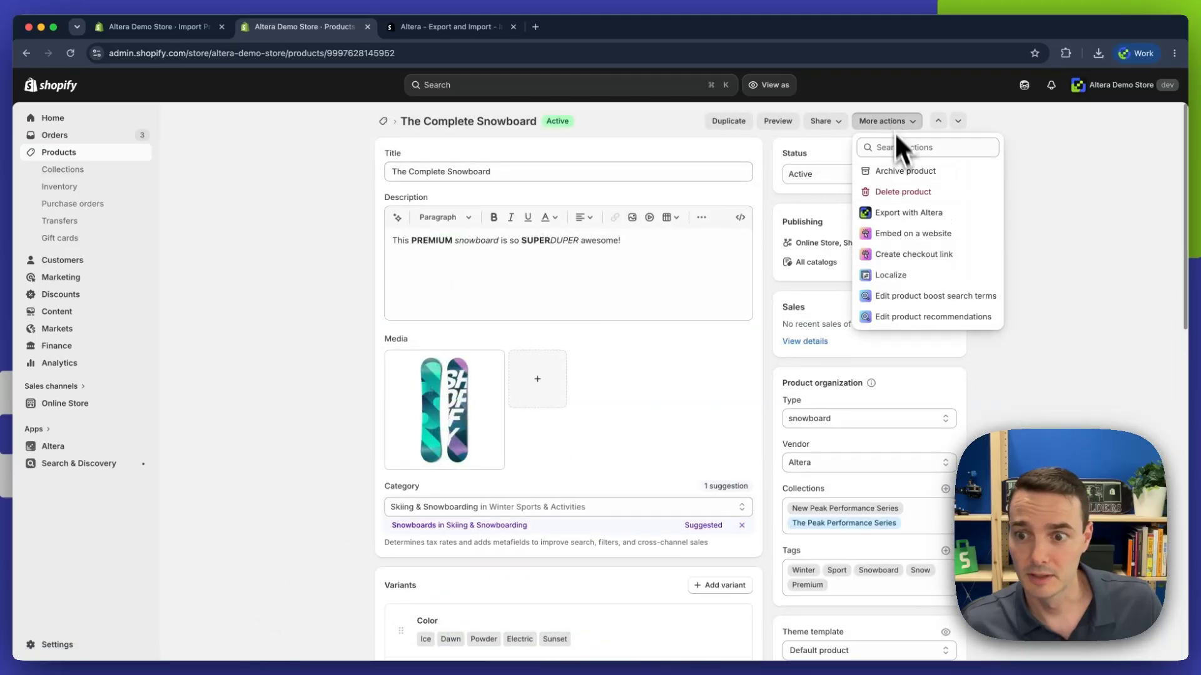
{"action": "left_click", "coordinate": [933, 317]}
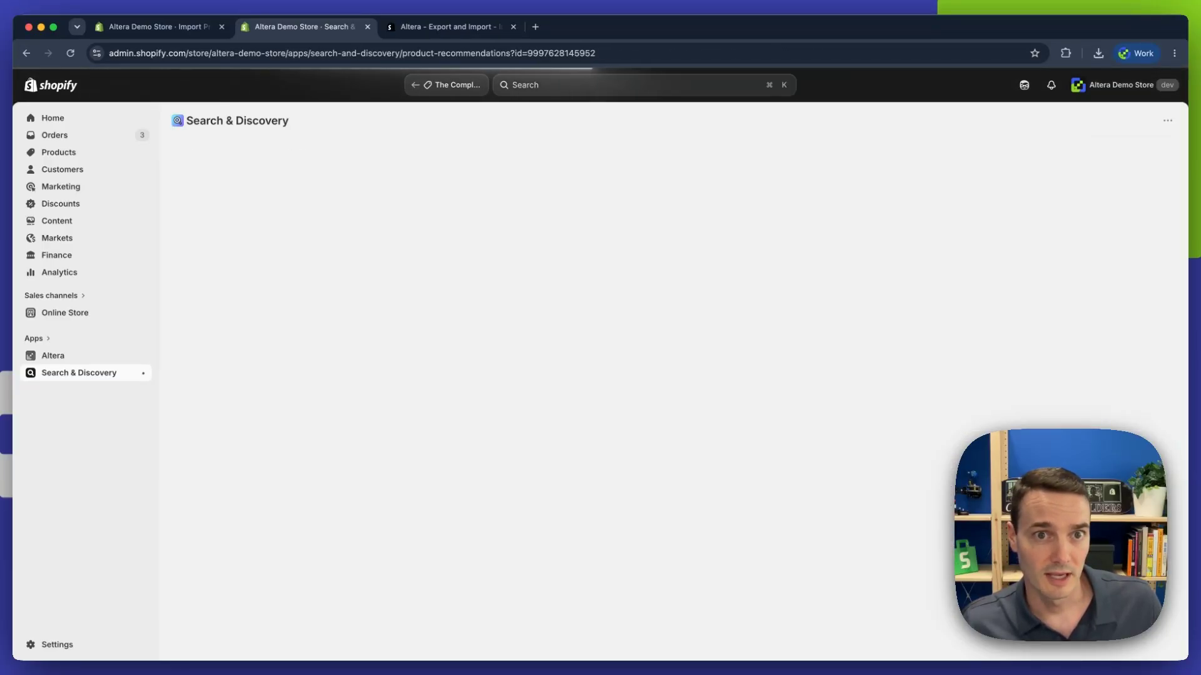
{"action": "scroll", "coordinate": [357, 442], "scroll_direction": "down", "scroll_amount": 3}
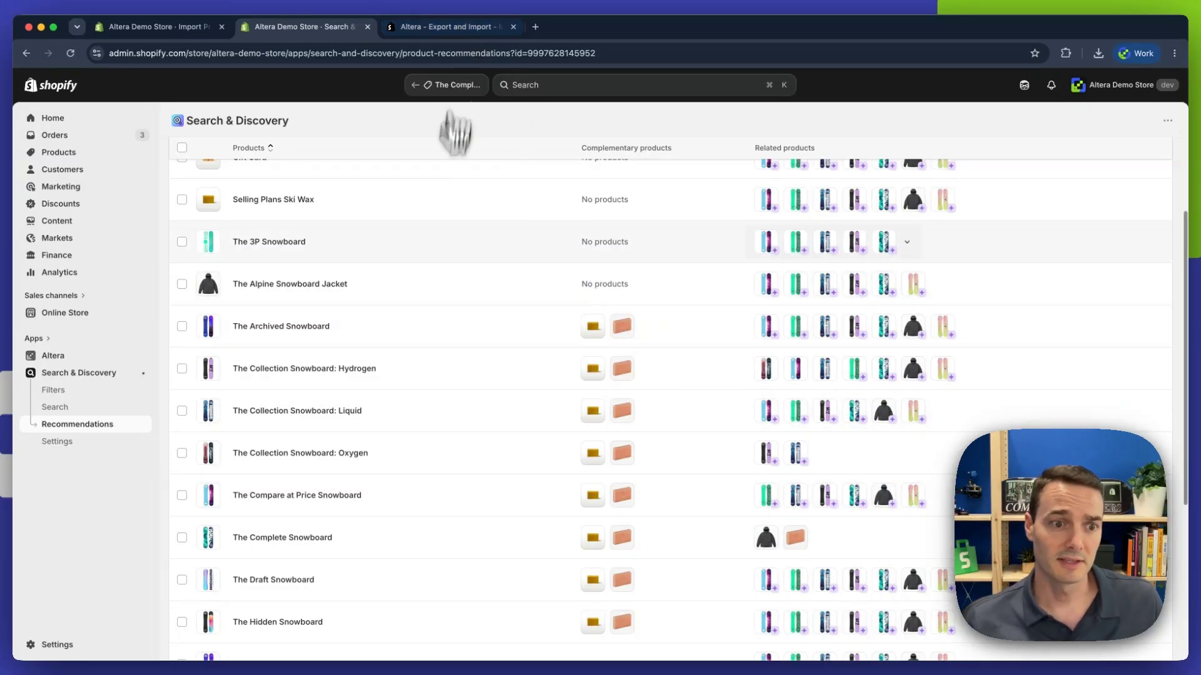
{"action": "scroll", "coordinate": [442, 279], "scroll_direction": "up", "scroll_amount": 5}
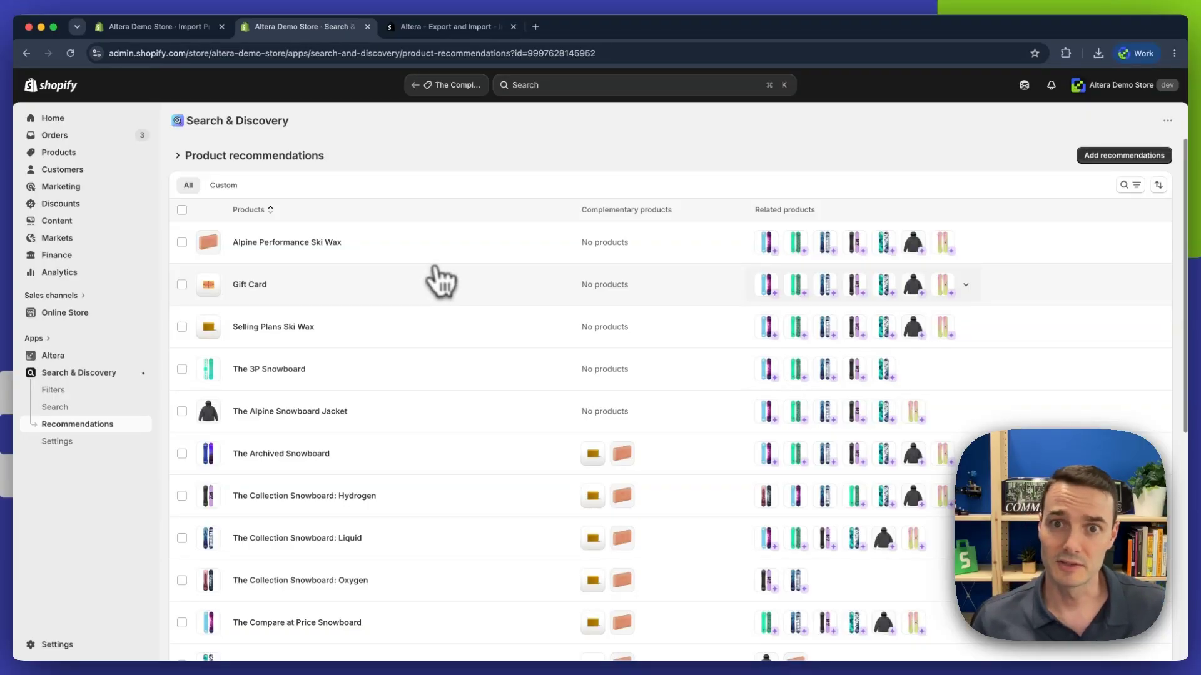
- Switch to the Altera - Export and Import listing in the Shopify App Store and review its description, features and pricing plans
{"action": "left_click", "coordinate": [441, 26]}
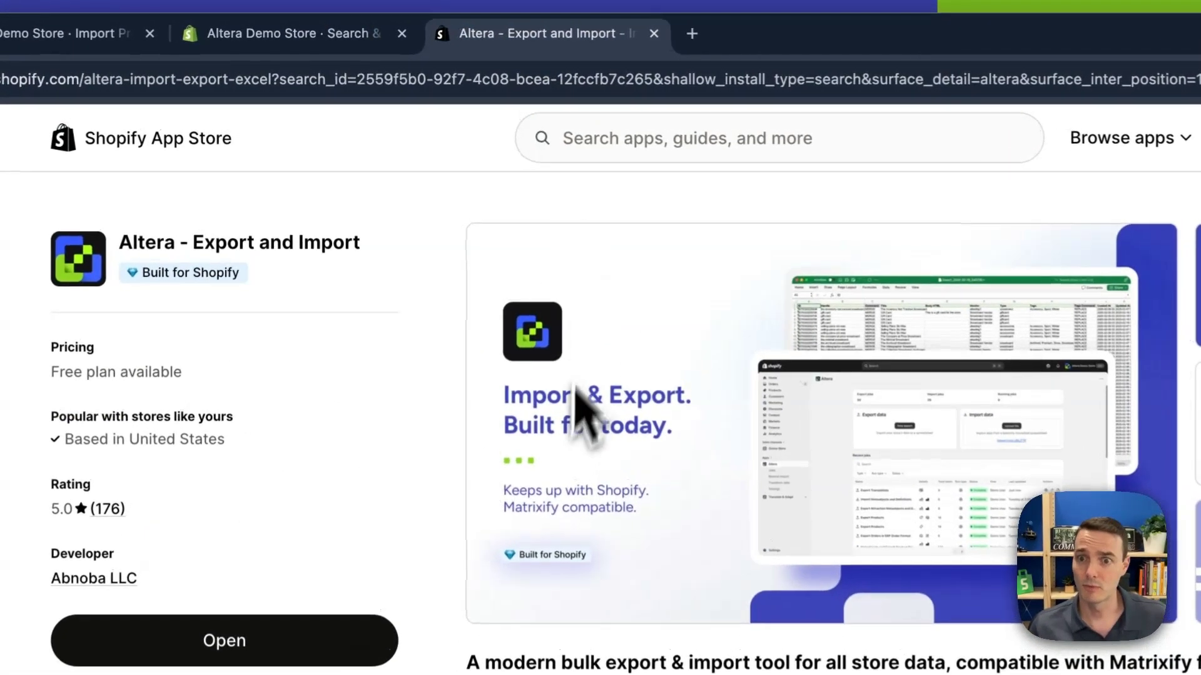
{"action": "scroll", "coordinate": [507, 445], "scroll_direction": "down", "scroll_amount": 3}
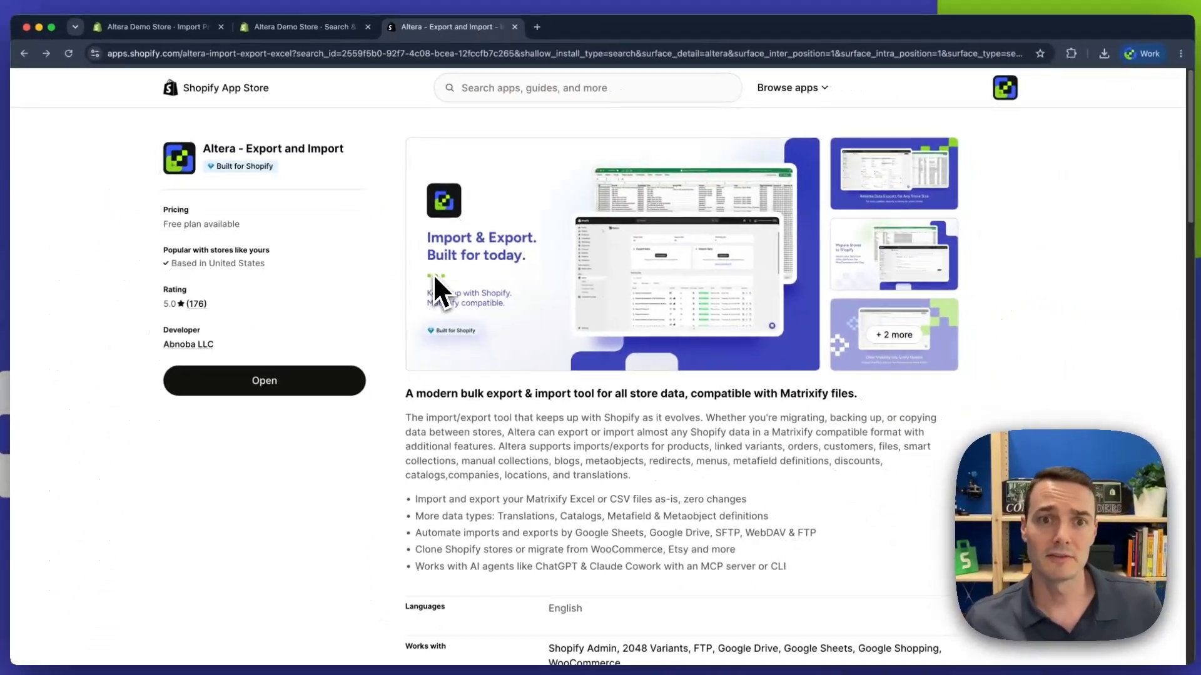
{"action": "scroll", "coordinate": [435, 280], "scroll_direction": "down", "scroll_amount": 5}
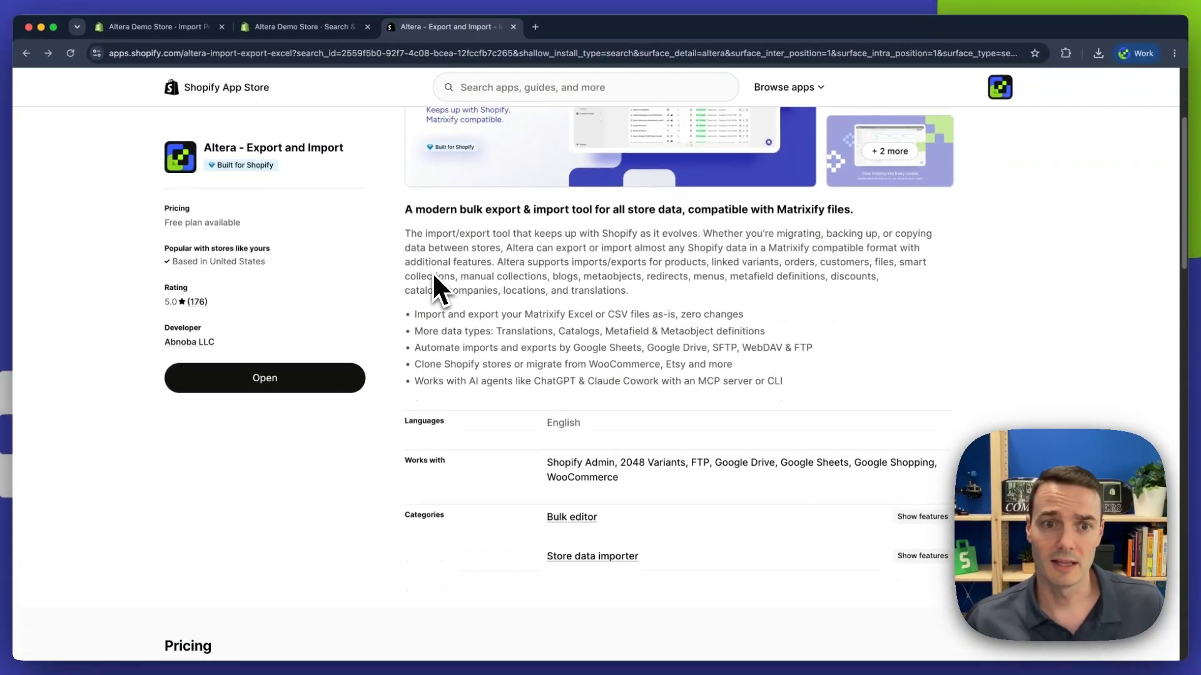
{"action": "scroll", "coordinate": [436, 290], "scroll_direction": "down", "scroll_amount": 1}
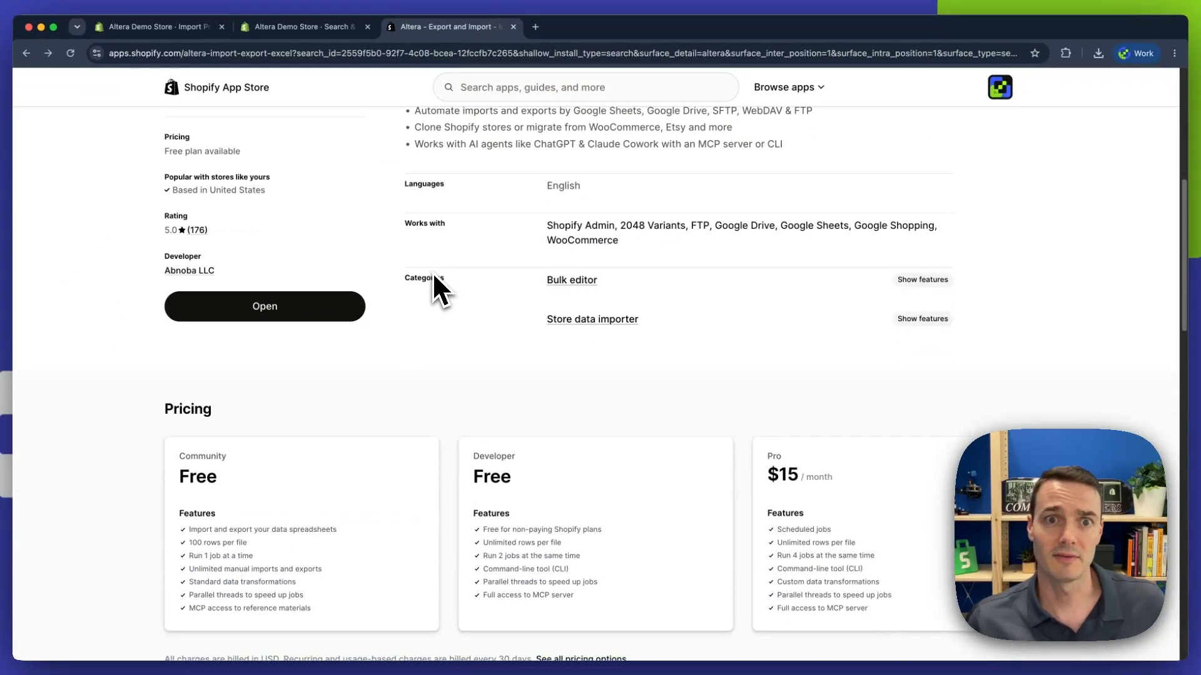
{"action": "scroll", "coordinate": [433, 276], "scroll_direction": "up", "scroll_amount": 7}
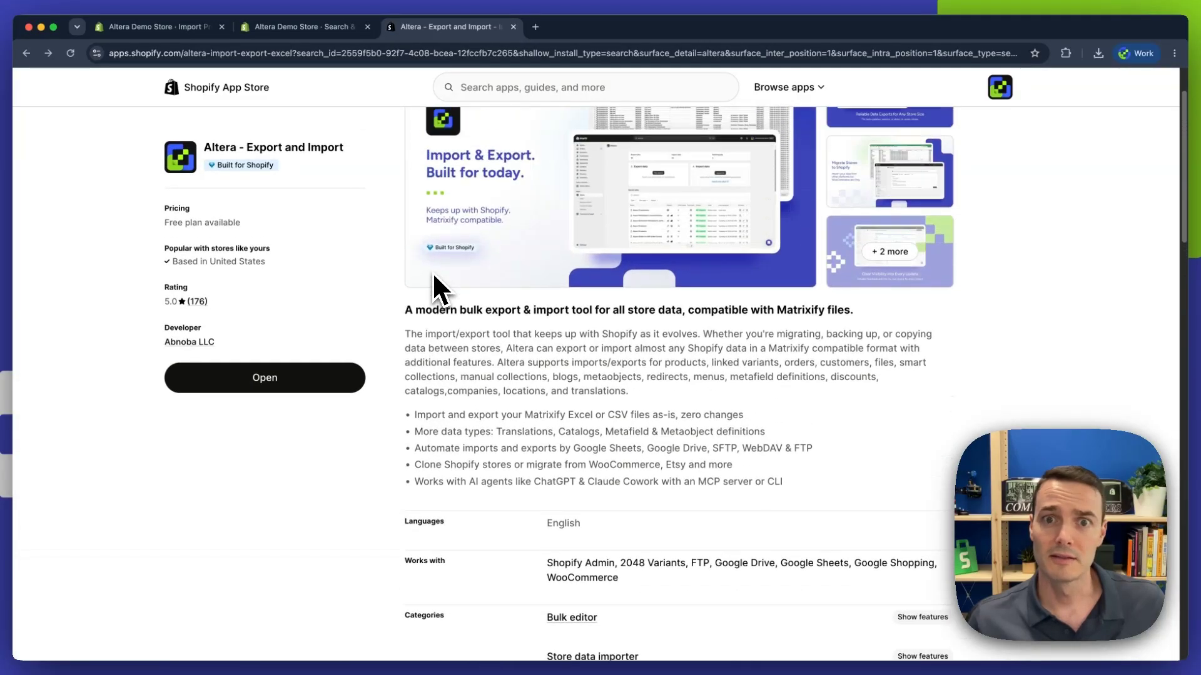